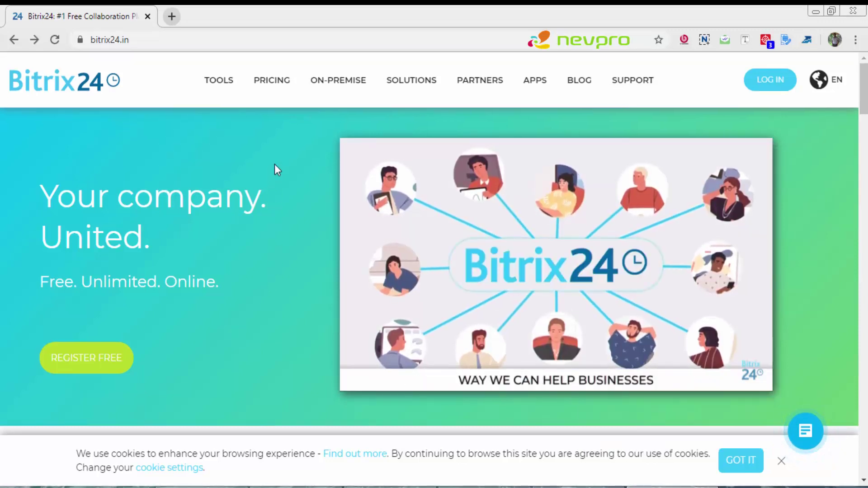
Step: Open the Bitrix24 cloud pricing page and scroll down to the plan comparison table with Free and paid plan prices
{"action": "left_click", "coordinate": [274, 86]}
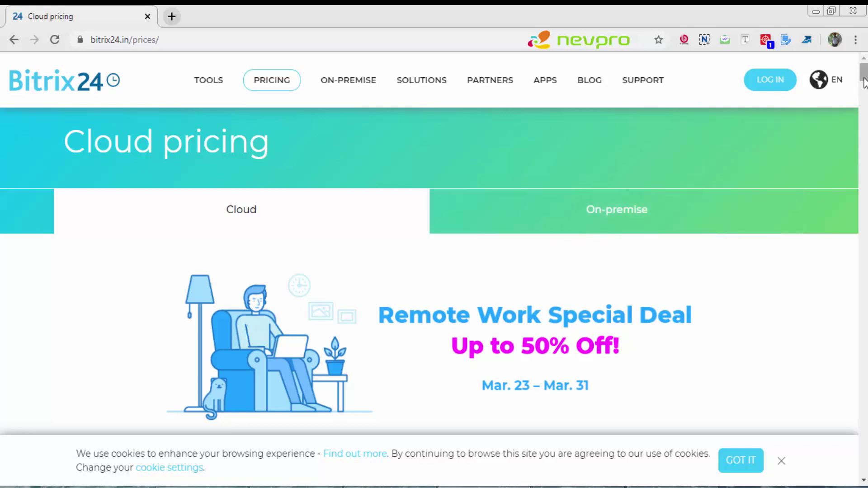
{"action": "left_click_drag", "start_coordinate": [864, 83], "coordinate": [864, 96]}
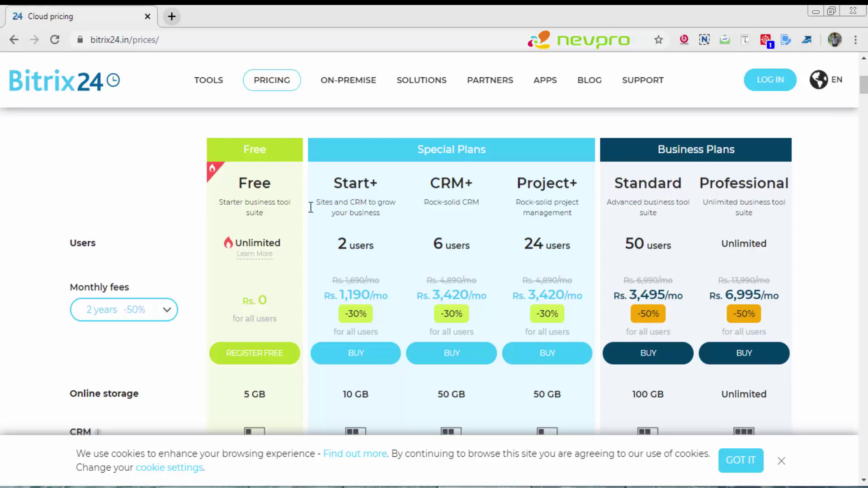
Step: Start Free plan sign-up, enter the registration email address, and opt out of product-update offers
{"action": "left_click", "coordinate": [254, 354]}
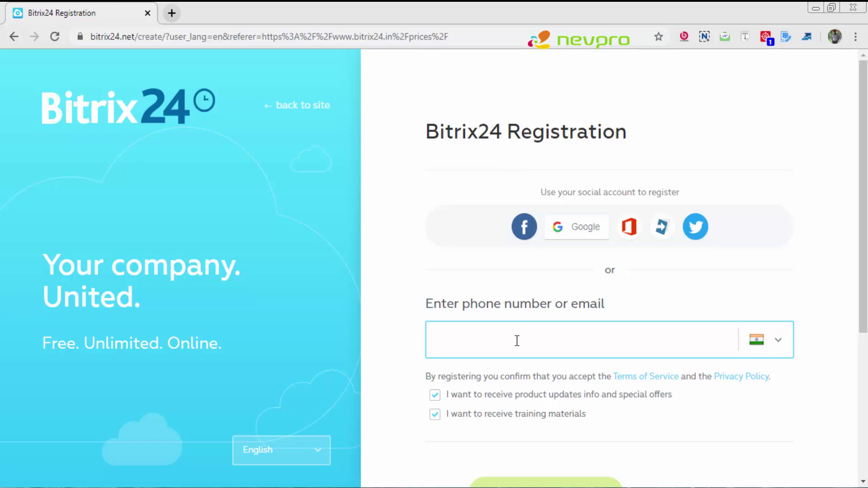
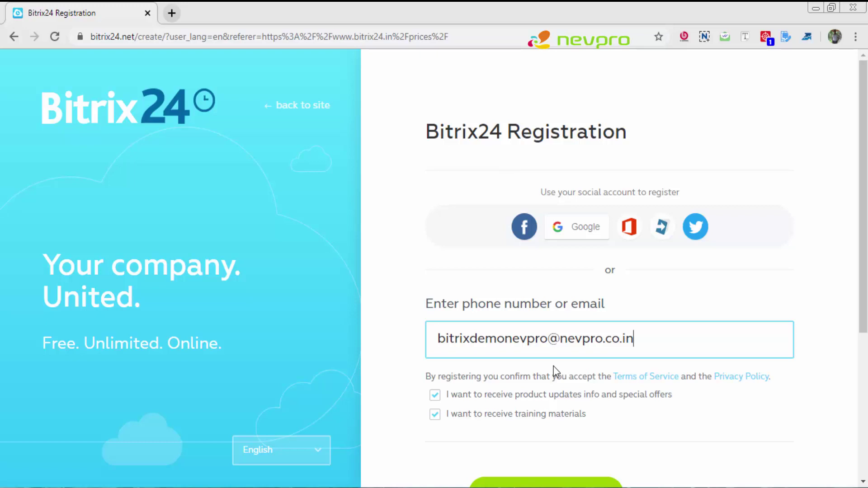
{"action": "left_click", "coordinate": [436, 396]}
{"action": "left_click_drag", "start_coordinate": [863, 211], "coordinate": [862, 273]}
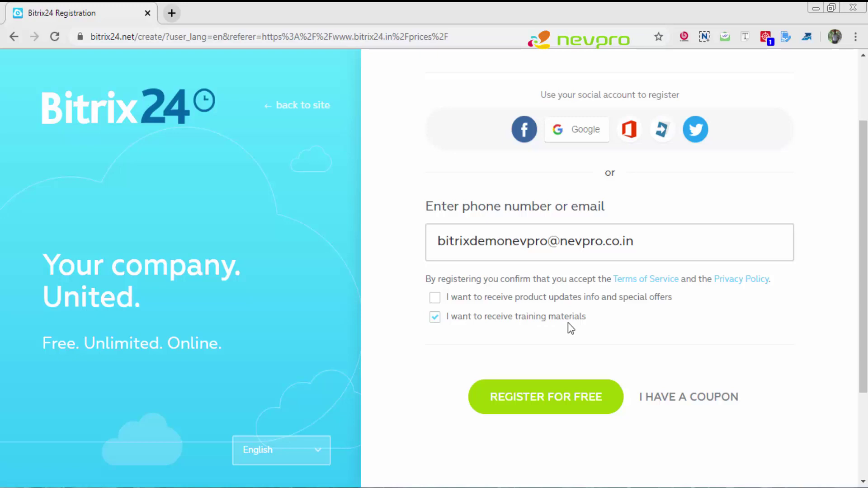
Step: Register the free portal, then pick and confirm Tasks and projects as the most used item
{"action": "left_click", "coordinate": [531, 400]}
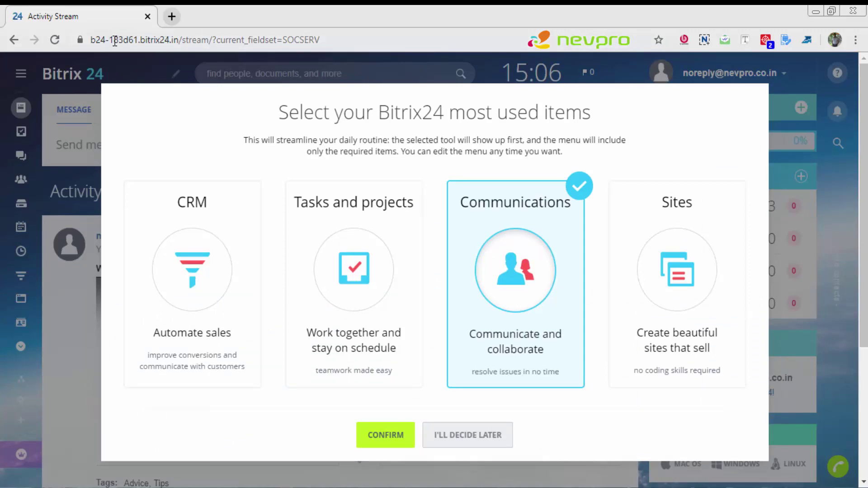
{"action": "left_click_drag", "start_coordinate": [138, 40], "coordinate": [85, 41]}
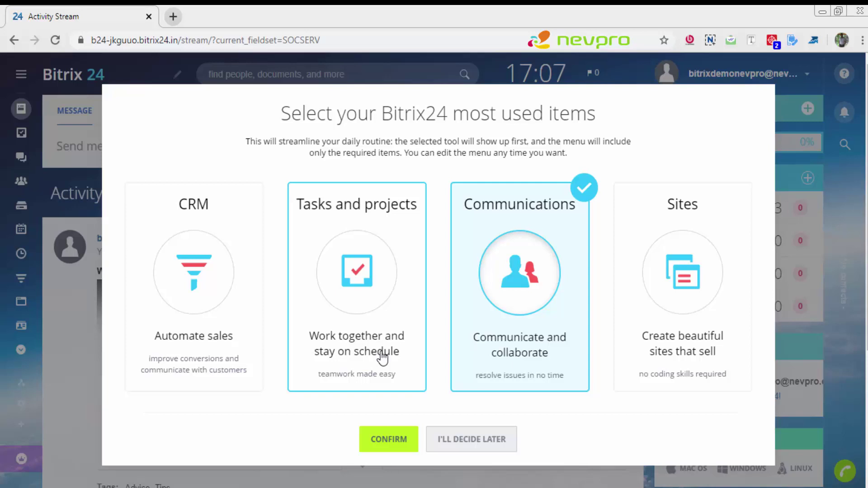
{"action": "right_click", "coordinate": [382, 357]}
{"action": "left_click", "coordinate": [381, 357]}
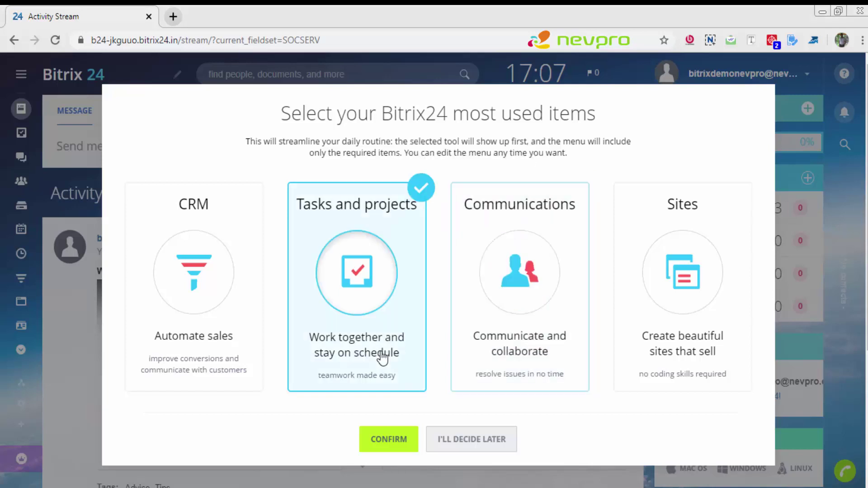
{"action": "left_click", "coordinate": [383, 441]}
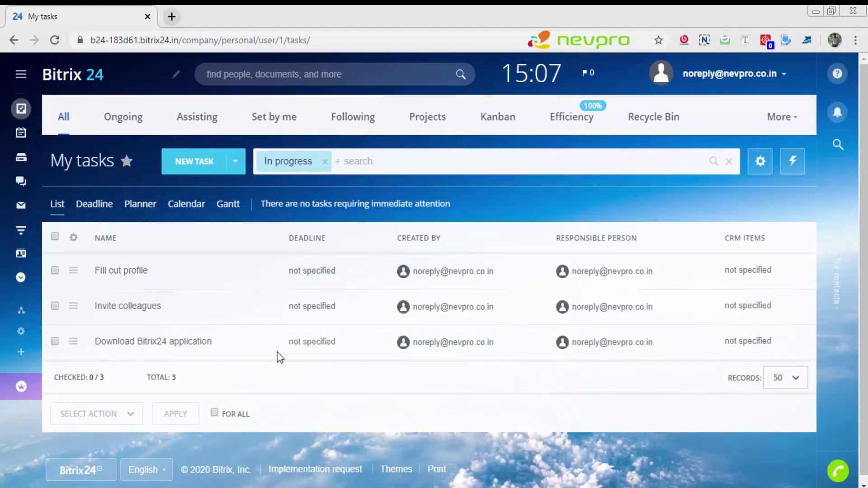
Step: Pin the left main menu permanently expanded and go to the CRM Deals kanban board
{"action": "left_click", "coordinate": [298, 173]}
{"action": "mouse_move", "coordinate": [29, 228]}
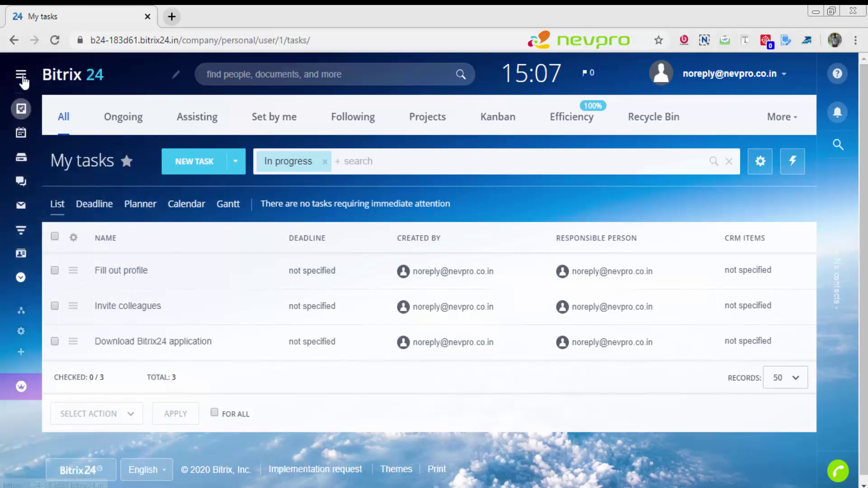
{"action": "left_click", "coordinate": [24, 80]}
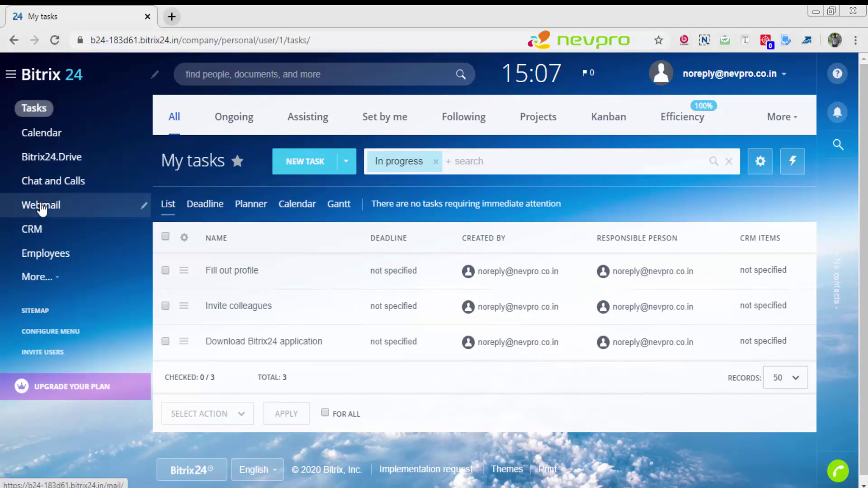
{"action": "left_click", "coordinate": [43, 235]}
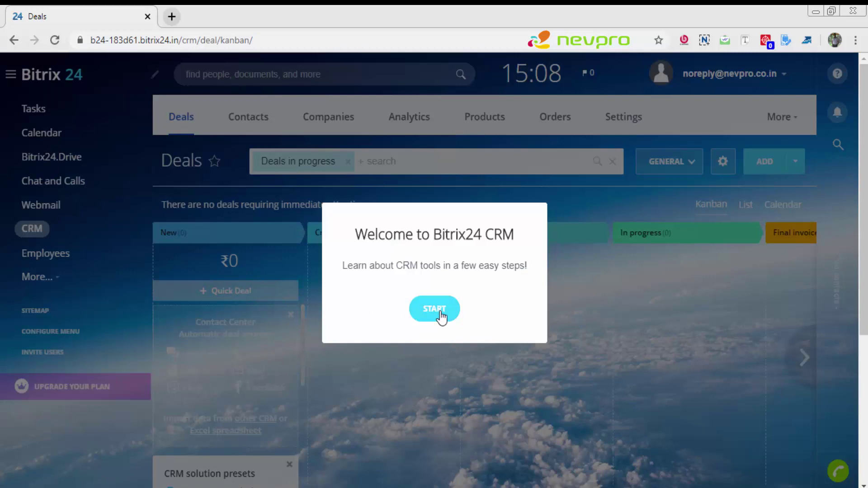
Step: Step through all seven CRM introduction tour screens to Finish, then dismiss the invite-your-team prompt
{"action": "left_click", "coordinate": [439, 311]}
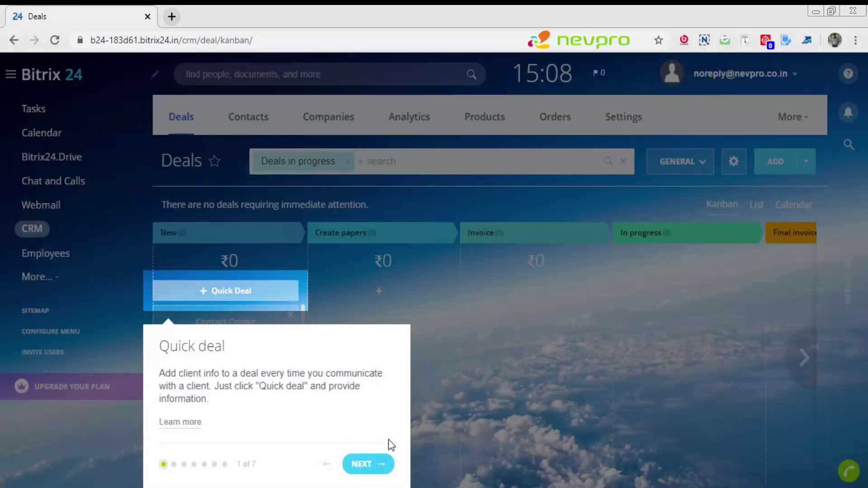
{"action": "left_click", "coordinate": [380, 466]}
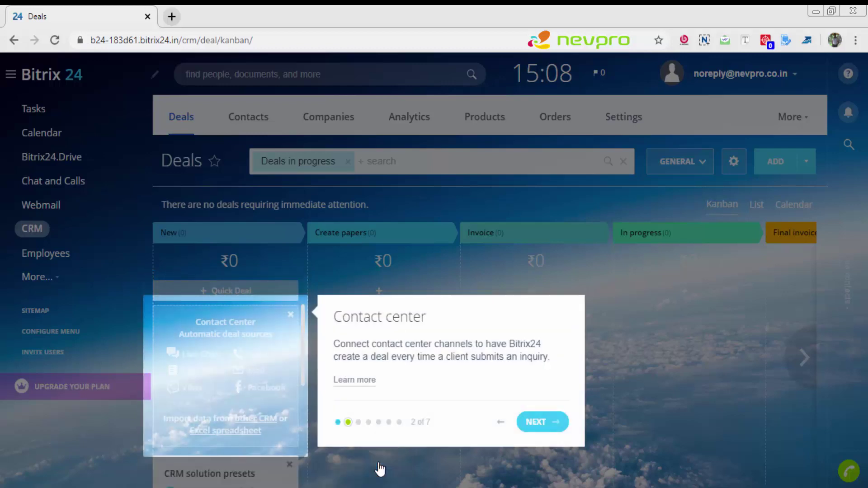
{"action": "left_click", "coordinate": [557, 427]}
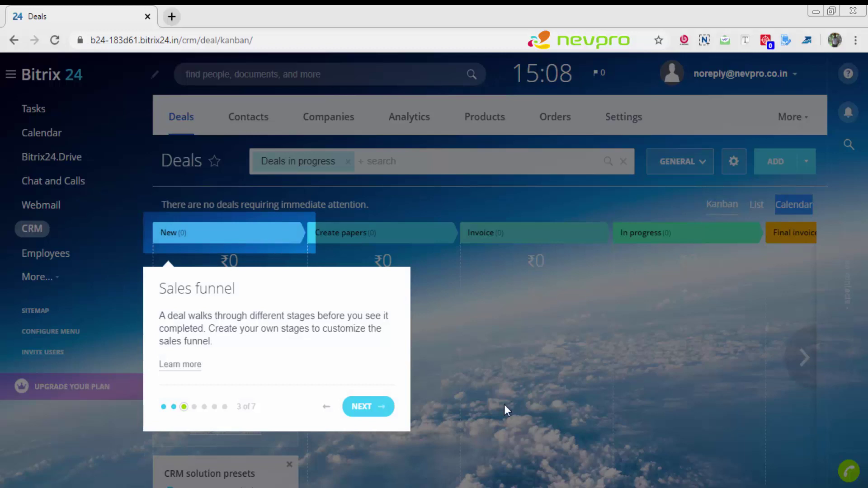
{"action": "left_click", "coordinate": [367, 409]}
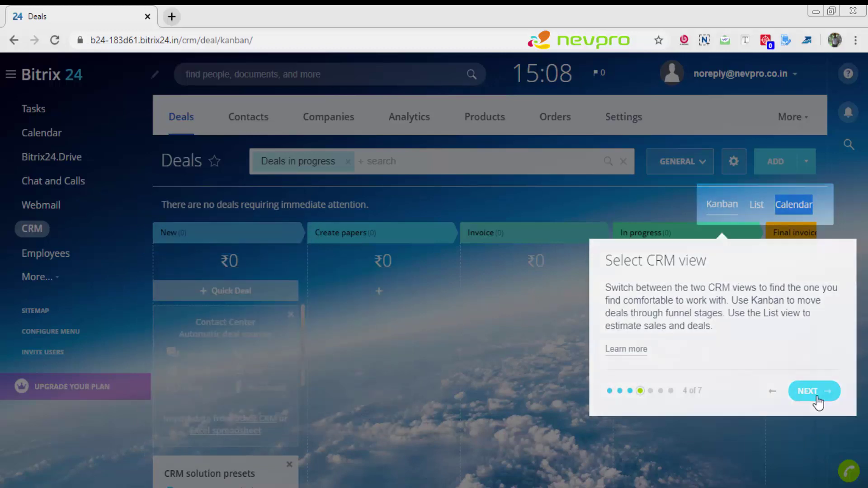
{"action": "left_click", "coordinate": [813, 391]}
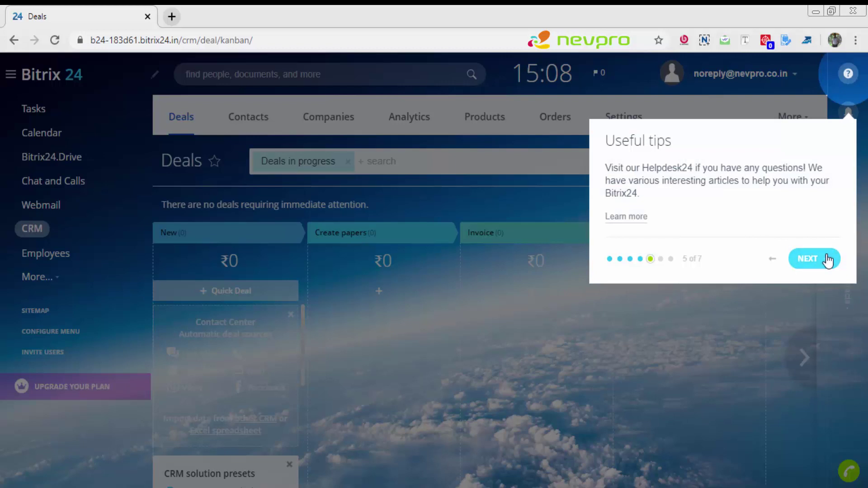
{"action": "left_click", "coordinate": [830, 257]}
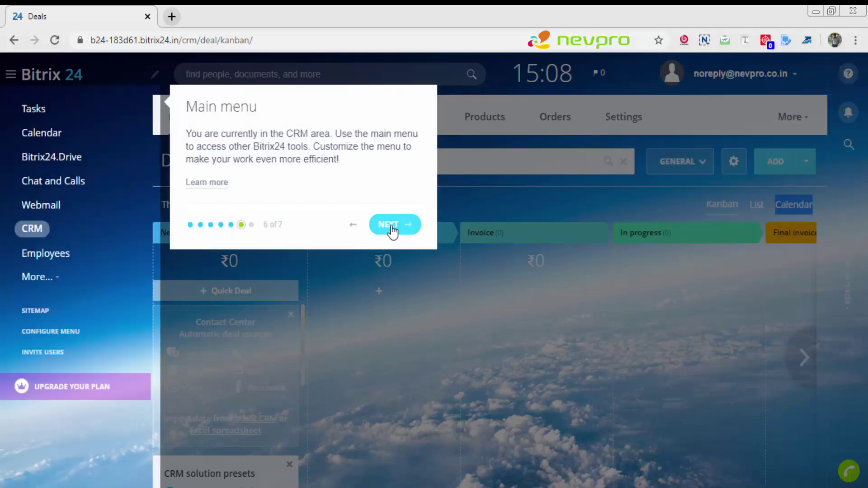
{"action": "left_click", "coordinate": [397, 224]}
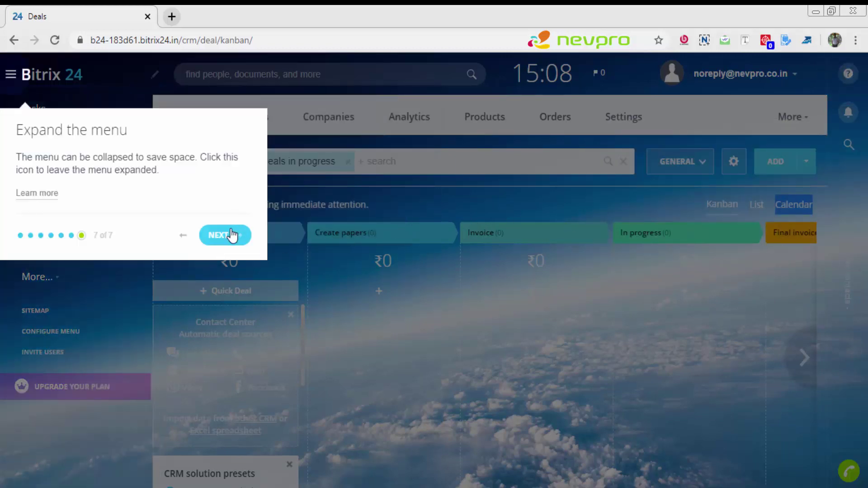
{"action": "left_click", "coordinate": [232, 236]}
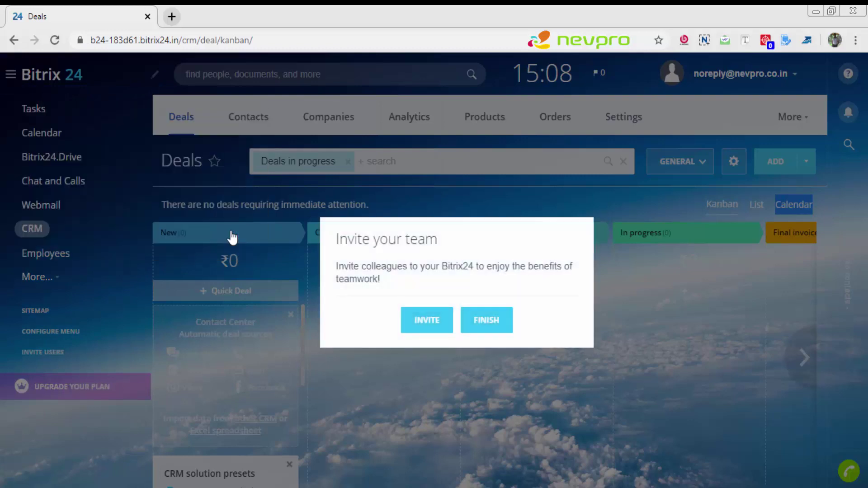
{"action": "left_click", "coordinate": [477, 326]}
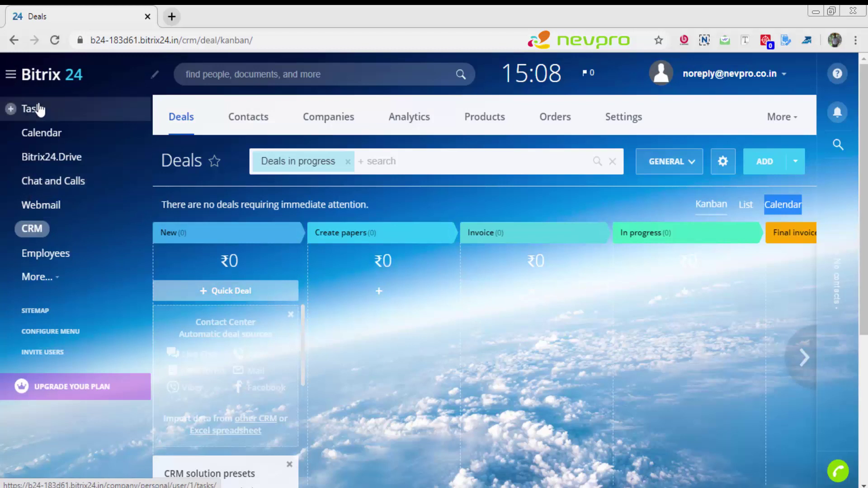
Step: On My tasks, rearrange the task section menu so Projects sits right after All
{"action": "left_click", "coordinate": [39, 108]}
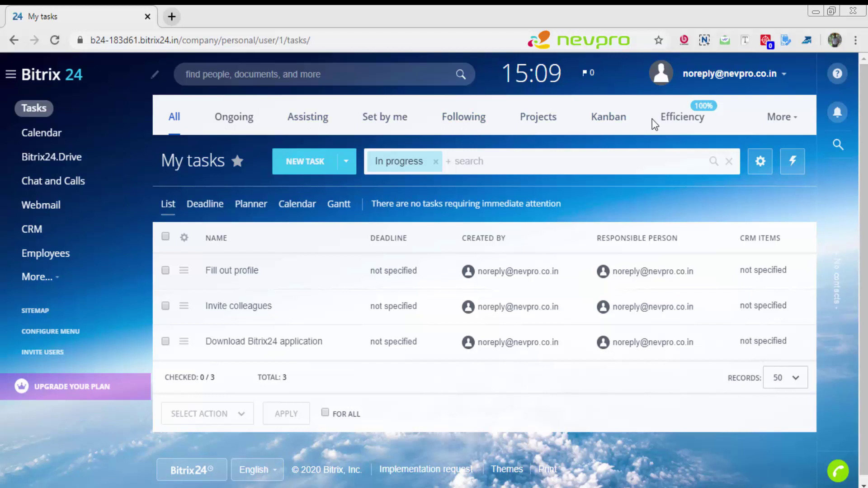
{"action": "left_click", "coordinate": [783, 129]}
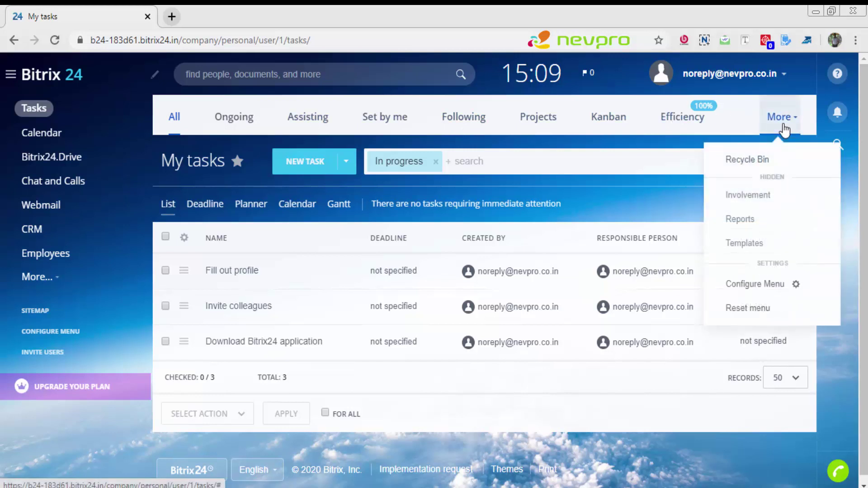
{"action": "left_click", "coordinate": [764, 284]}
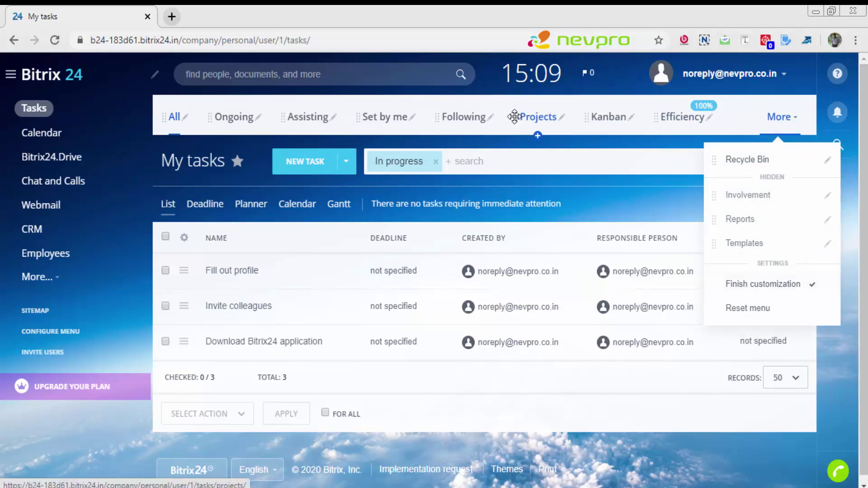
{"action": "left_click_drag", "start_coordinate": [511, 117], "coordinate": [222, 123]}
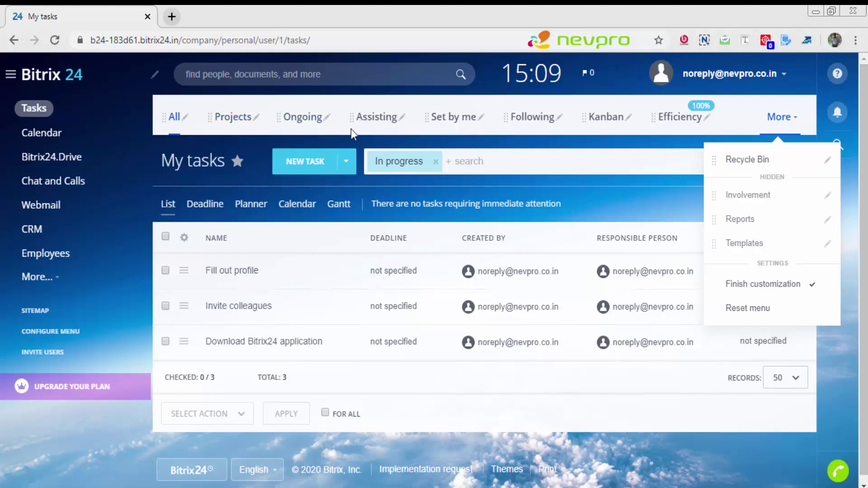
{"action": "left_click", "coordinate": [757, 289]}
{"action": "left_click", "coordinate": [599, 191]}
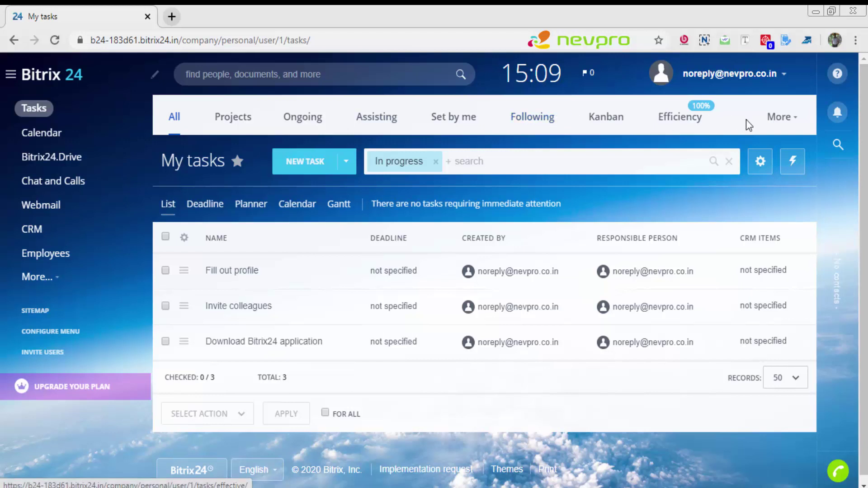
Step: Move Reports out of the hidden task sections into the visible menu and finish customization
{"action": "left_click", "coordinate": [777, 130]}
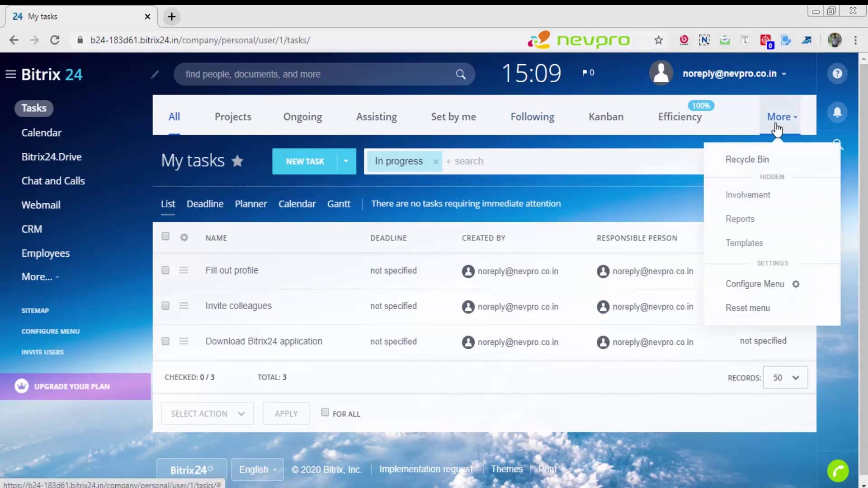
{"action": "left_click", "coordinate": [745, 286]}
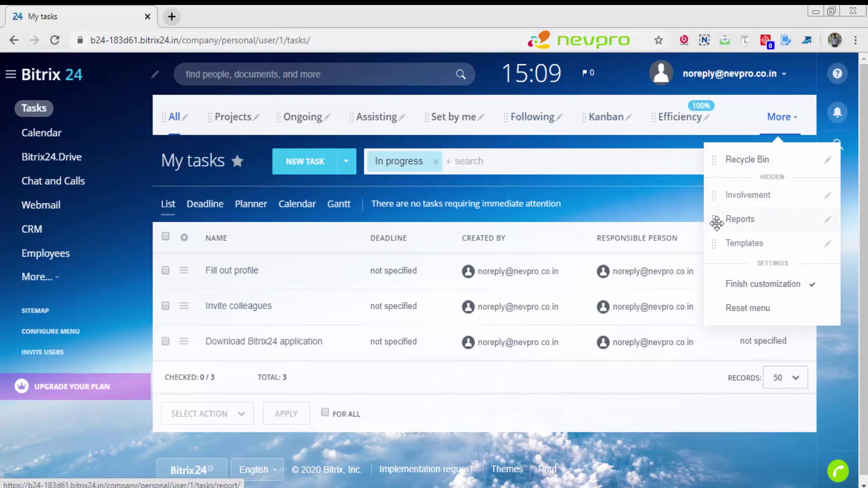
{"action": "left_click_drag", "start_coordinate": [715, 222], "coordinate": [567, 118]}
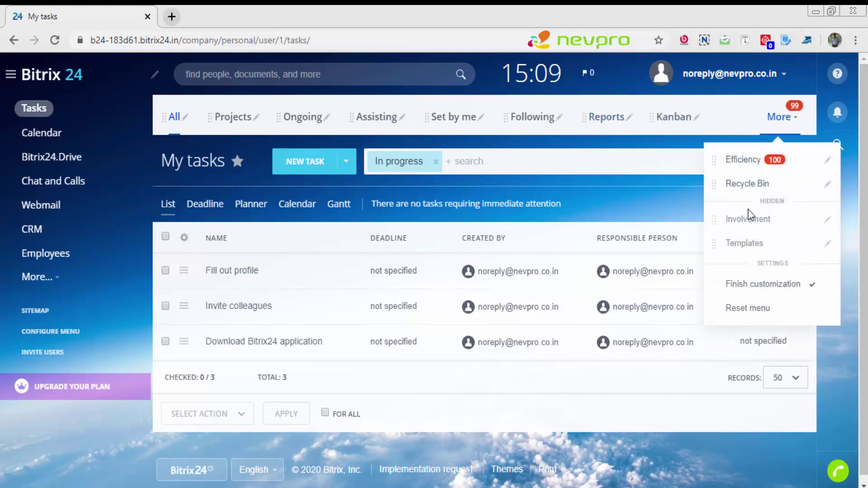
{"action": "left_click", "coordinate": [784, 286]}
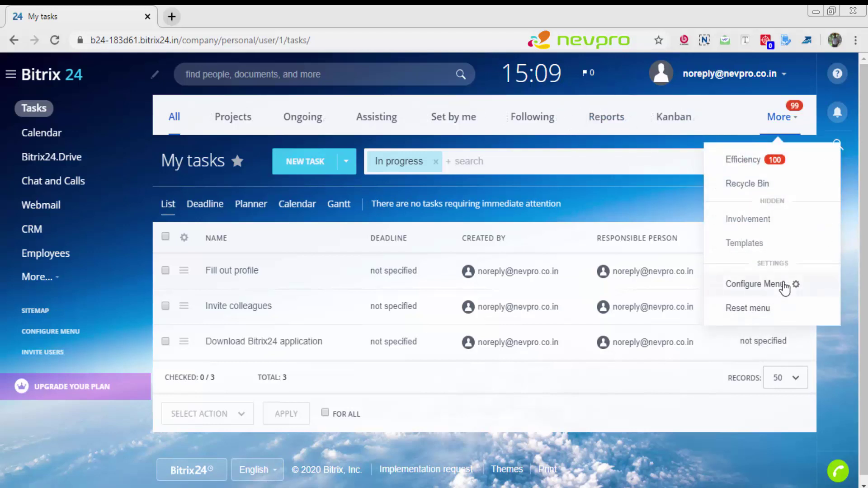
{"action": "left_click", "coordinate": [525, 183]}
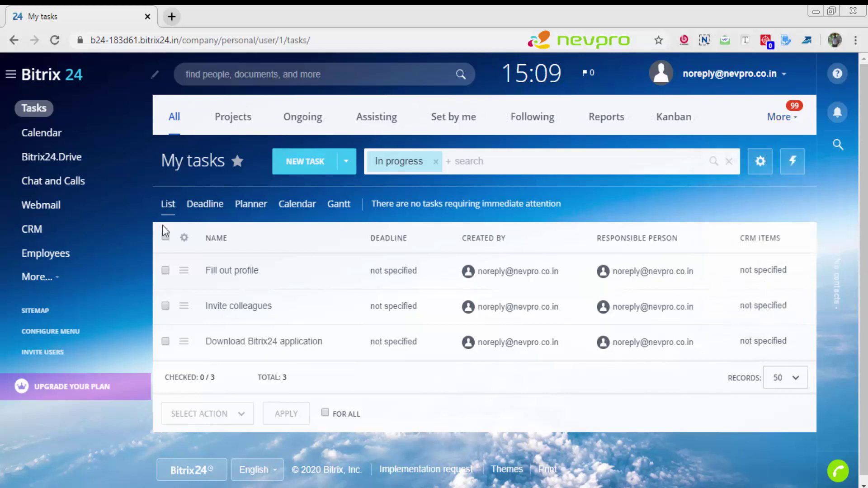
{"action": "left_click", "coordinate": [40, 277]}
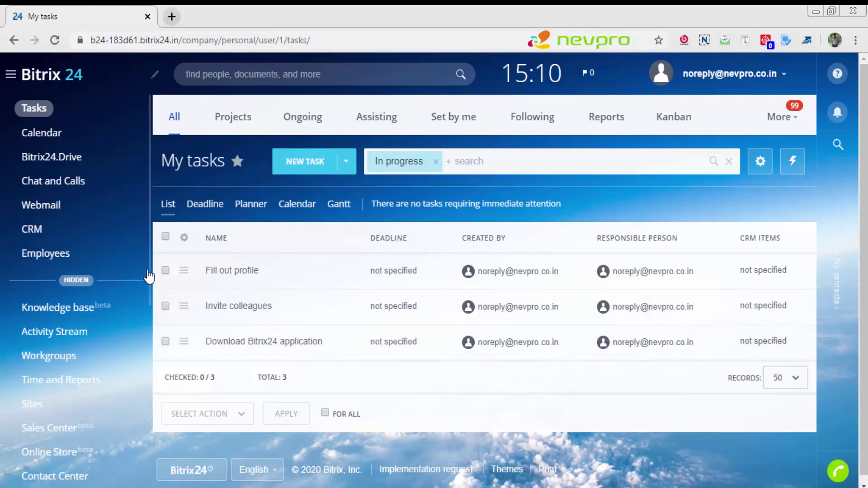
{"action": "scroll", "coordinate": [148, 296], "scroll_direction": "down", "scroll_amount": 5}
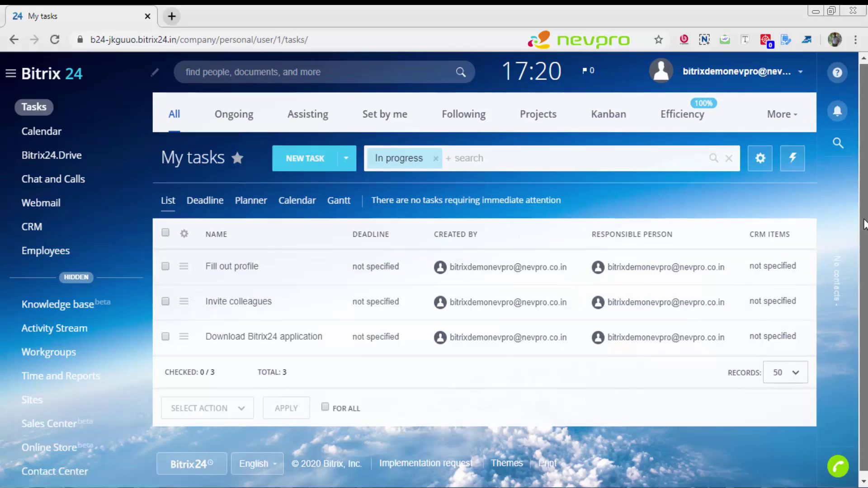
{"action": "scroll", "coordinate": [865, 250], "scroll_direction": "down", "scroll_amount": 1}
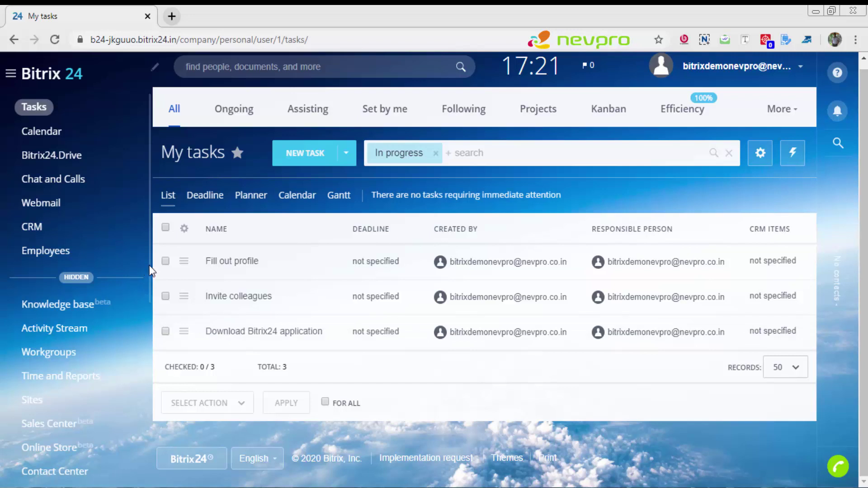
{"action": "left_click_drag", "start_coordinate": [149, 271], "coordinate": [151, 426]}
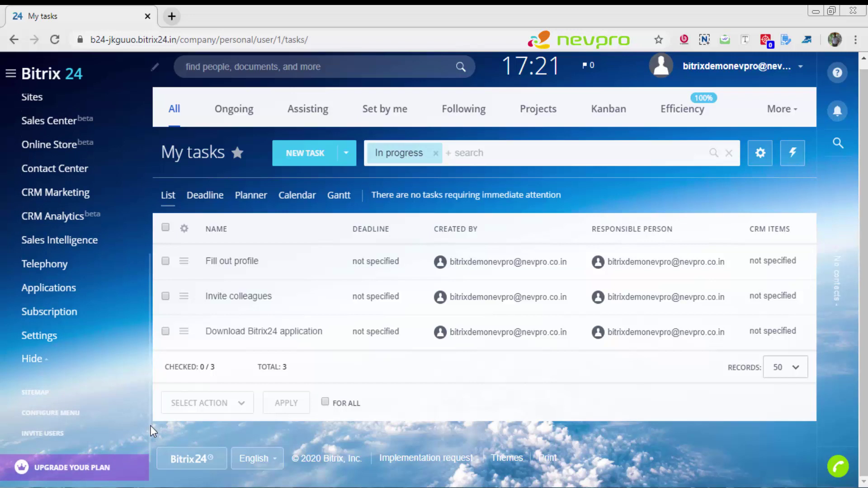
Step: Drag Workgroups from the hidden menu items to just below Tasks and save the menu layout
{"action": "left_click", "coordinate": [56, 413]}
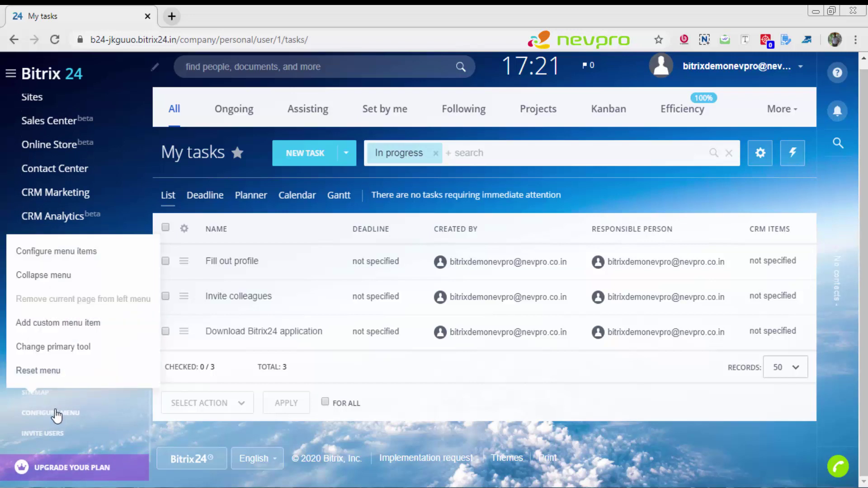
{"action": "left_click", "coordinate": [79, 251]}
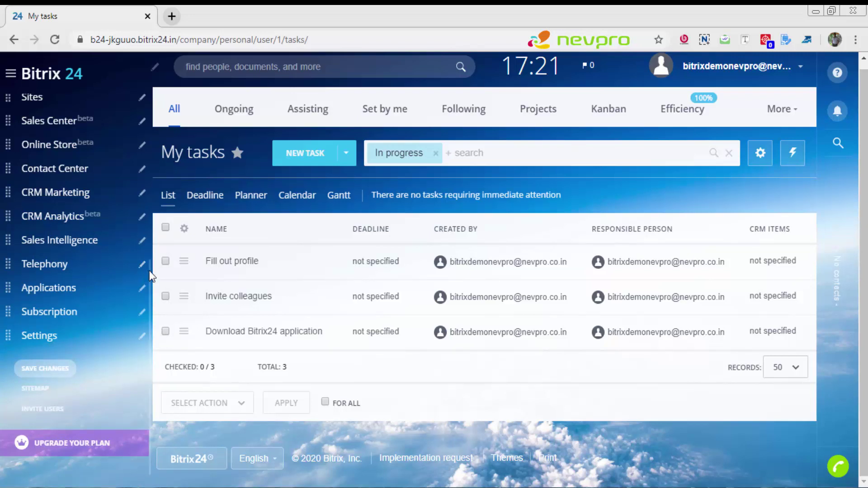
{"action": "left_click_drag", "start_coordinate": [151, 272], "coordinate": [151, 101]}
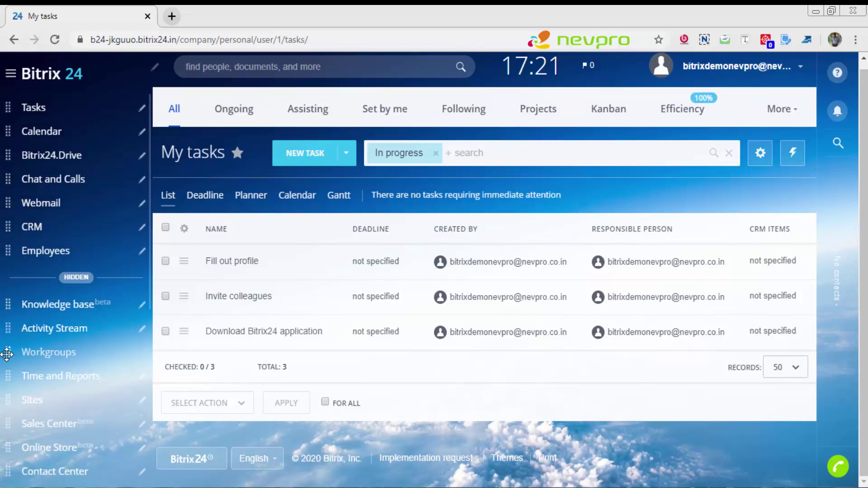
{"action": "left_click_drag", "start_coordinate": [9, 251], "coordinate": [16, 118]}
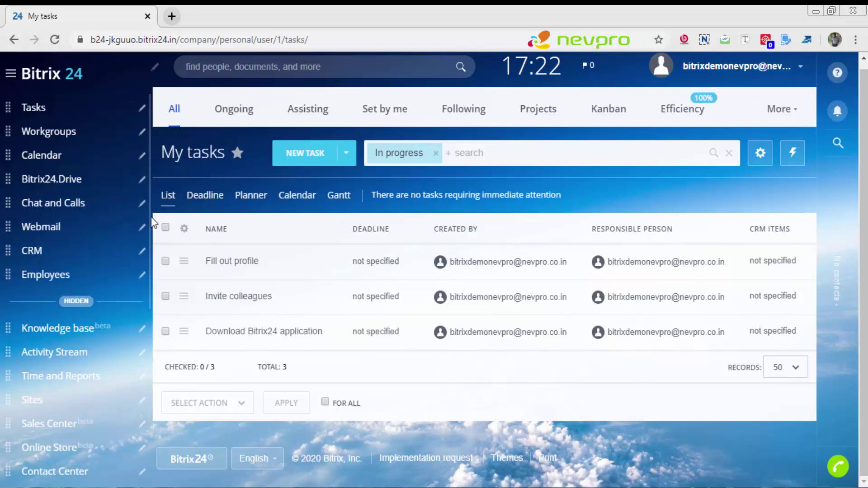
{"action": "left_click_drag", "start_coordinate": [150, 217], "coordinate": [155, 373]}
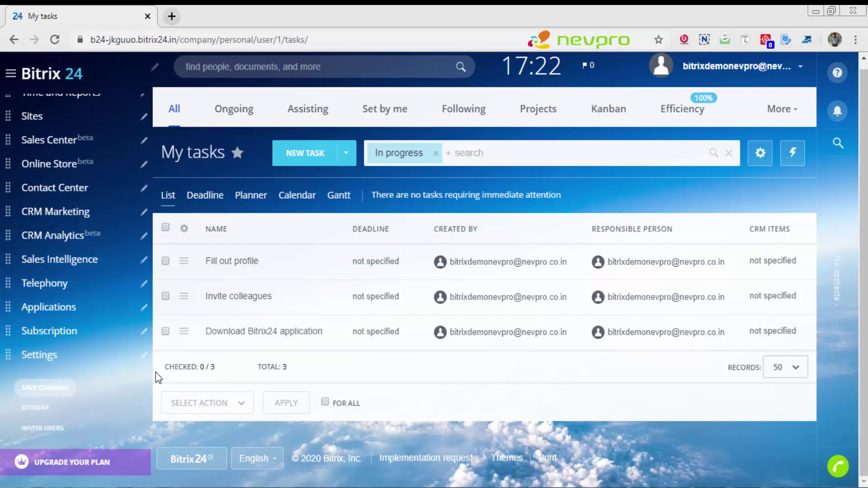
{"action": "left_click", "coordinate": [40, 390]}
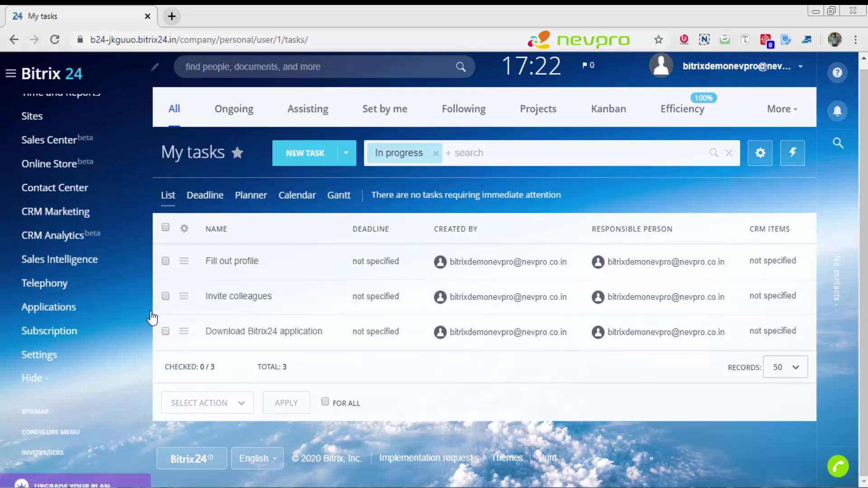
{"action": "left_click_drag", "start_coordinate": [149, 316], "coordinate": [152, 96]}
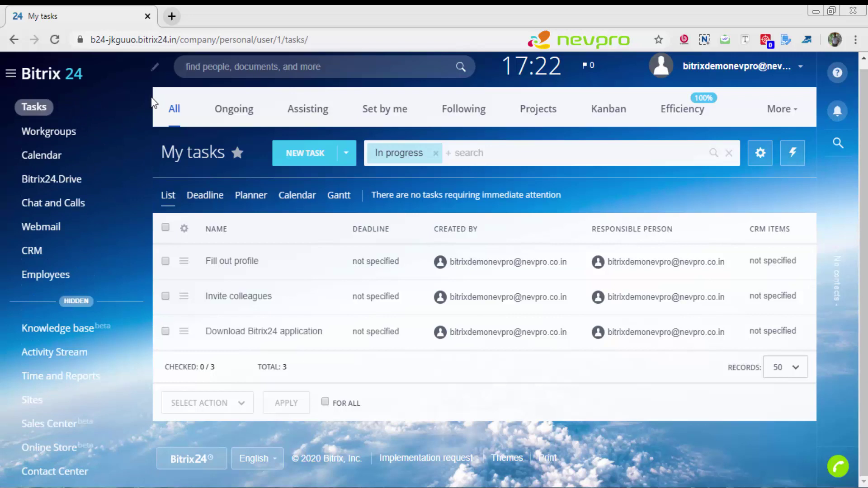
Step: Go to Workgroups and open the Private visible group's page
{"action": "left_click", "coordinate": [47, 135]}
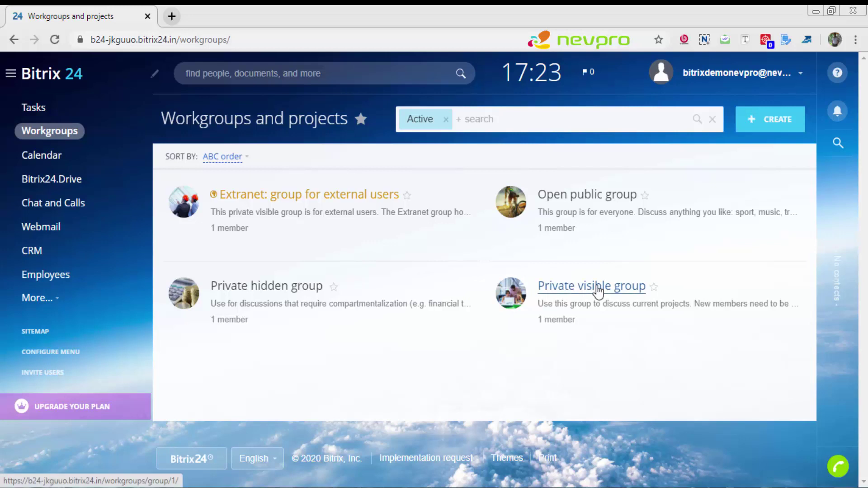
{"action": "left_click", "coordinate": [597, 291]}
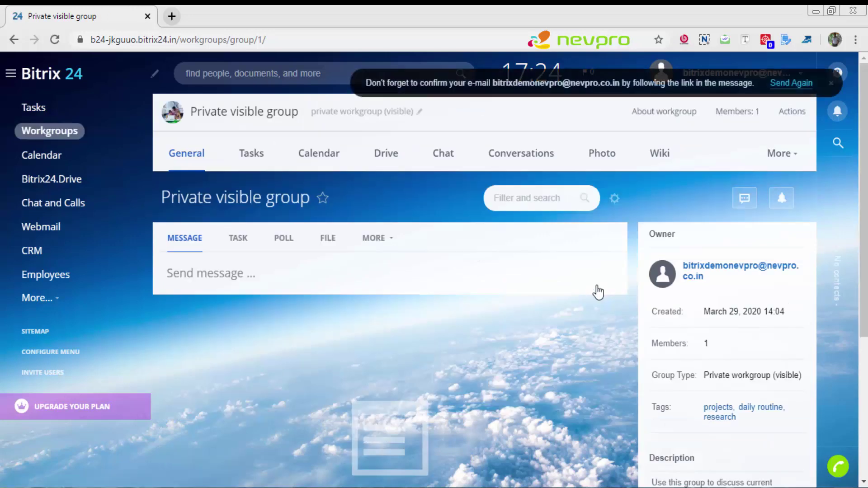
Step: Edit the group and replace its name with 'Client 123'
{"action": "left_click", "coordinate": [420, 112]}
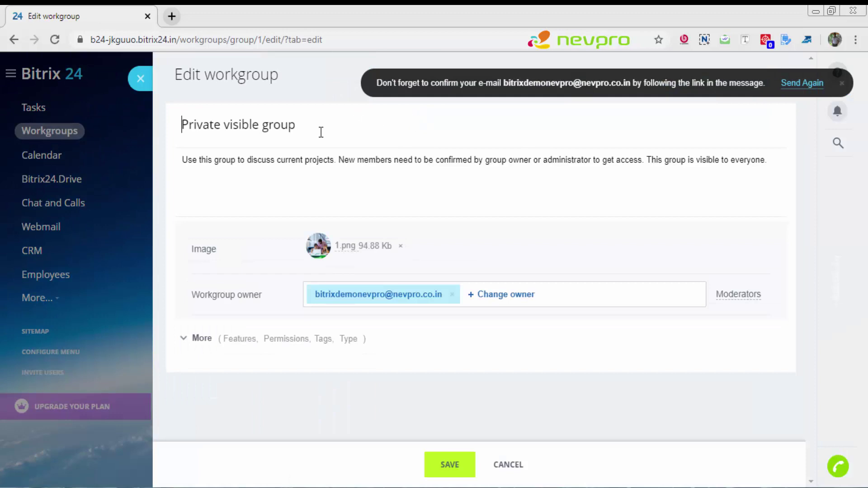
{"action": "left_click", "coordinate": [312, 128]}
{"action": "left_click_drag", "start_coordinate": [312, 128], "coordinate": [169, 83]}
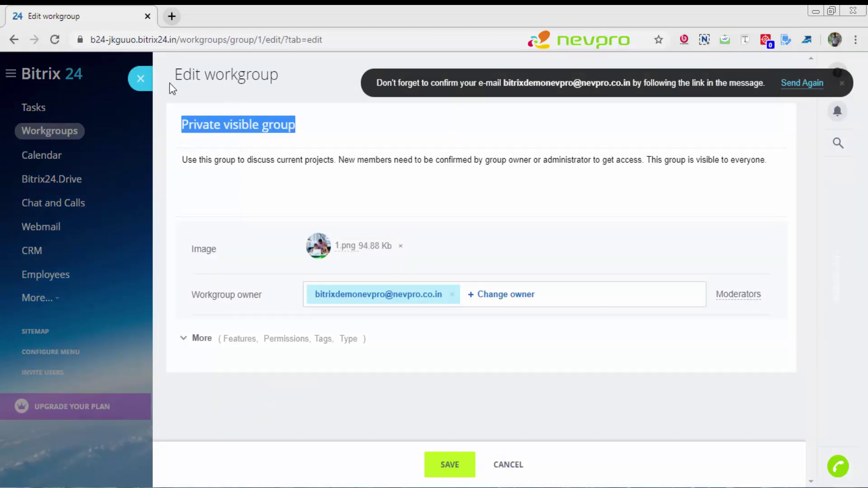
{"action": "type", "text": "C"}
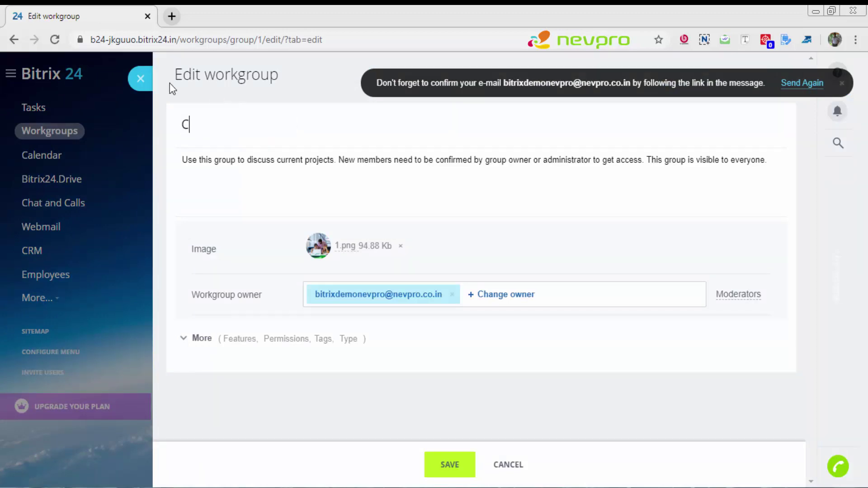
{"action": "type", "text": "lient 123"}
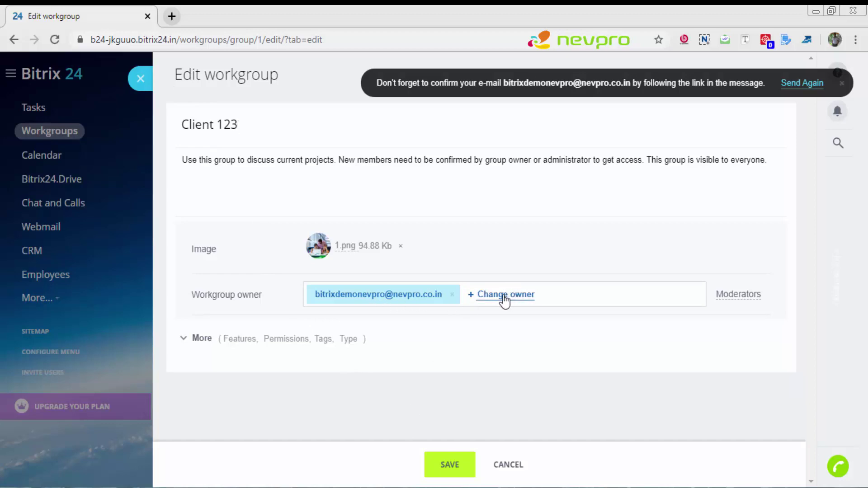
Step: Expand More to review the group's features, tags and Visible workgroup type
{"action": "left_click", "coordinate": [185, 344]}
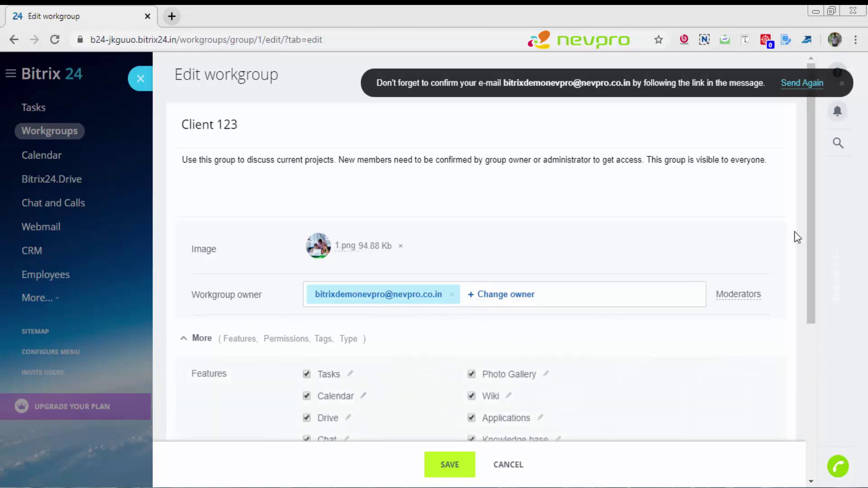
{"action": "left_click_drag", "start_coordinate": [812, 220], "coordinate": [813, 339]}
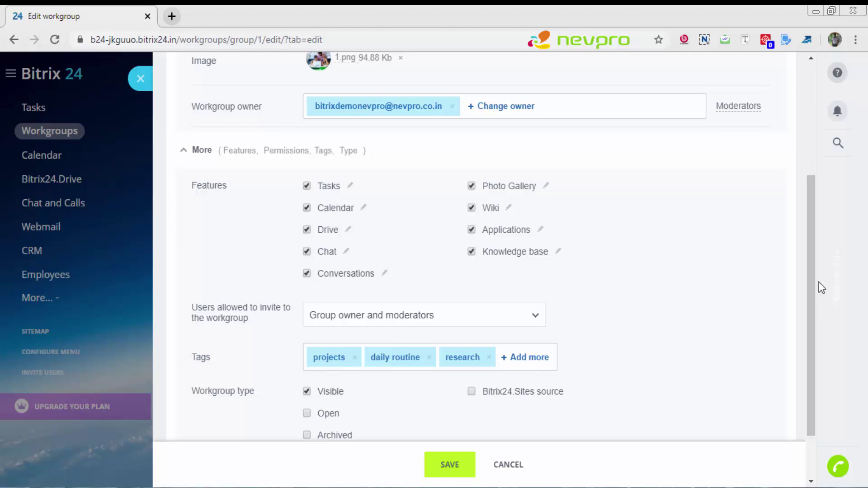
{"action": "left_click_drag", "start_coordinate": [814, 281], "coordinate": [807, 396]}
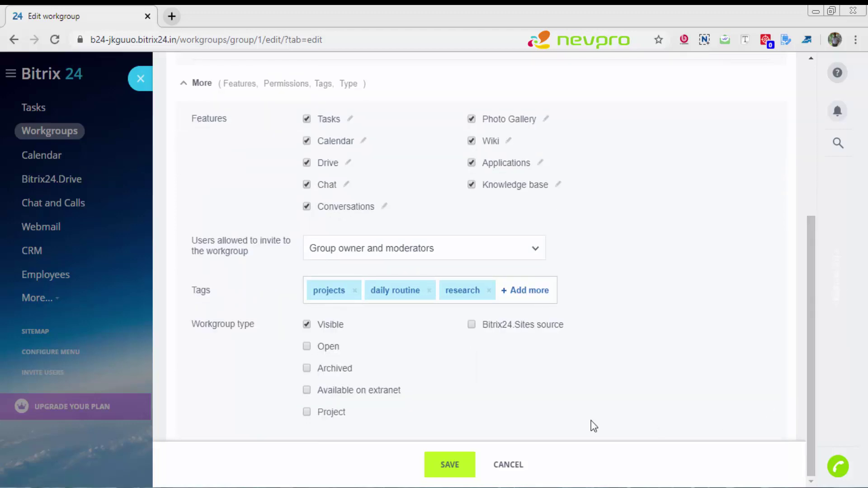
Step: Save the Client 123 group, then open Employees to view the Company Structure chart
{"action": "left_click", "coordinate": [450, 465]}
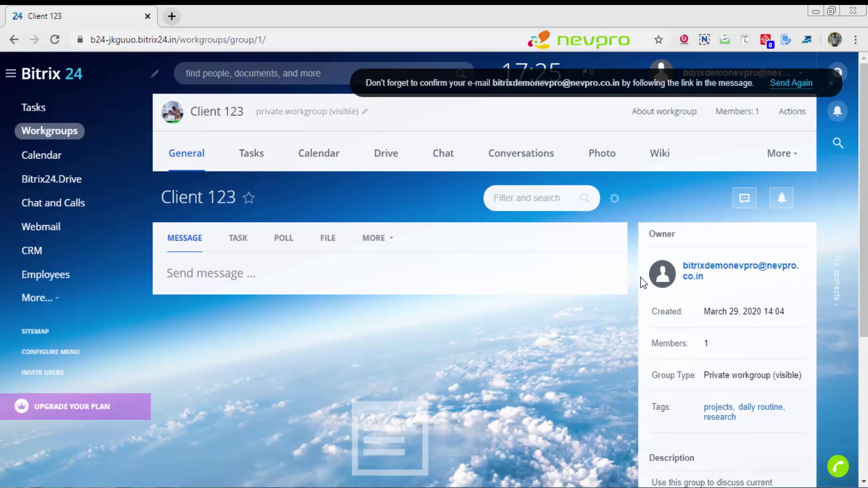
{"action": "left_click", "coordinate": [62, 276]}
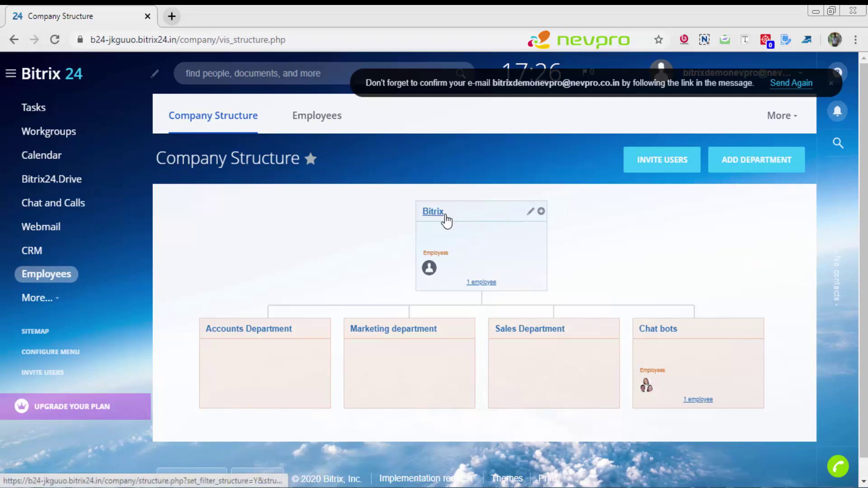
Step: In the top department's edit form, replace the name Bitrix with Management
{"action": "left_click", "coordinate": [530, 213]}
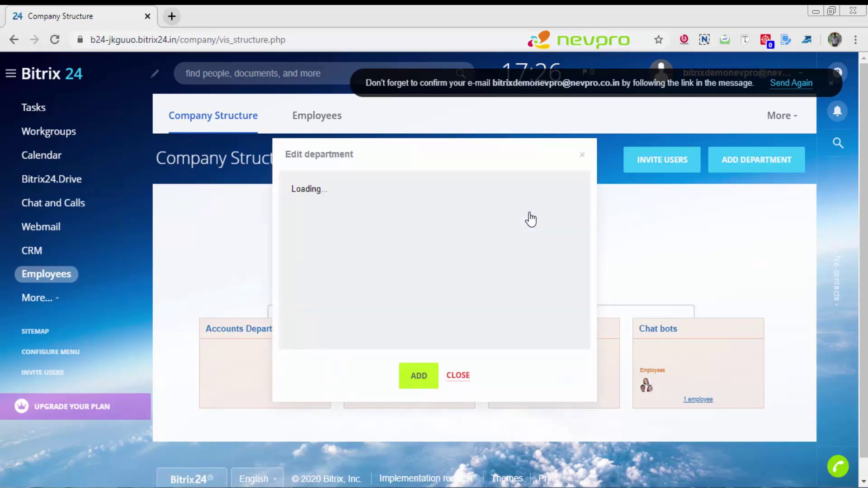
{"action": "left_click", "coordinate": [531, 212]}
{"action": "left_click_drag", "start_coordinate": [317, 211], "coordinate": [295, 203]}
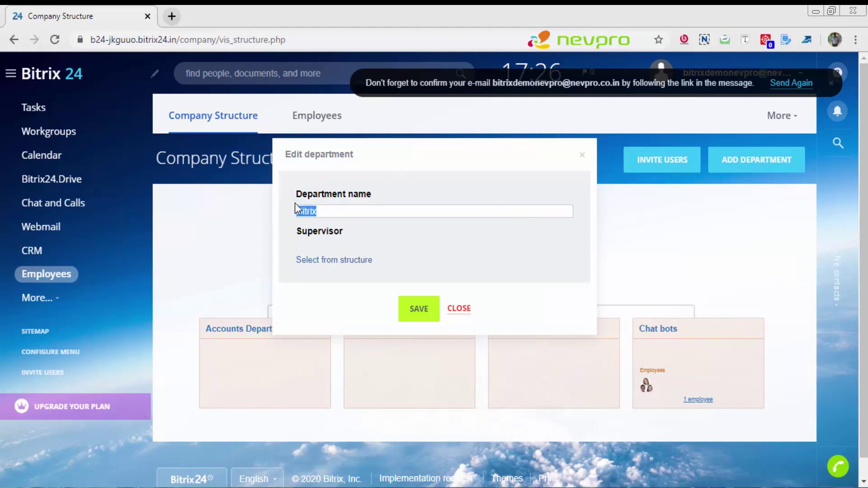
{"action": "type", "text": "Management"}
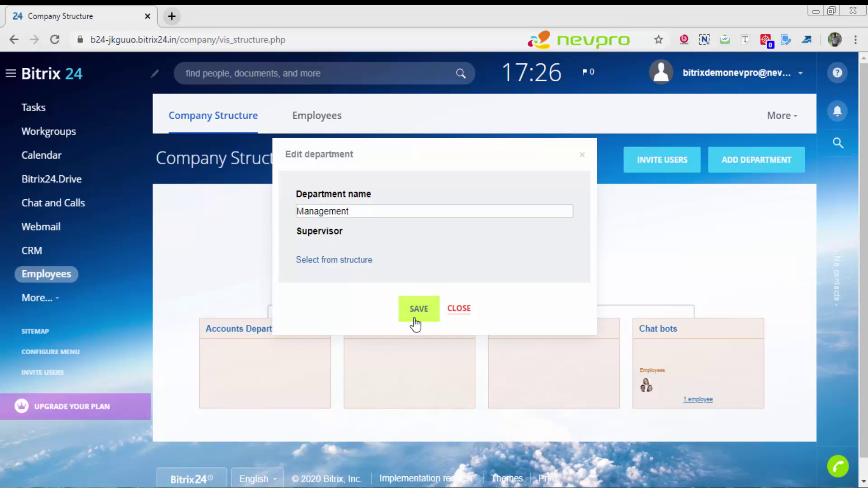
Step: Save the Edit department dialog with the new name Management
{"action": "left_click", "coordinate": [414, 319]}
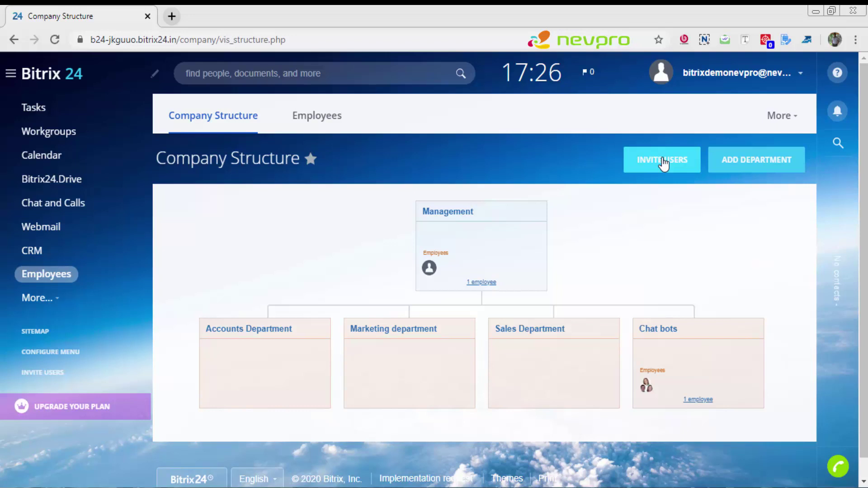
Step: Open Invite employees and select the whole quick registration link
{"action": "left_click", "coordinate": [663, 164]}
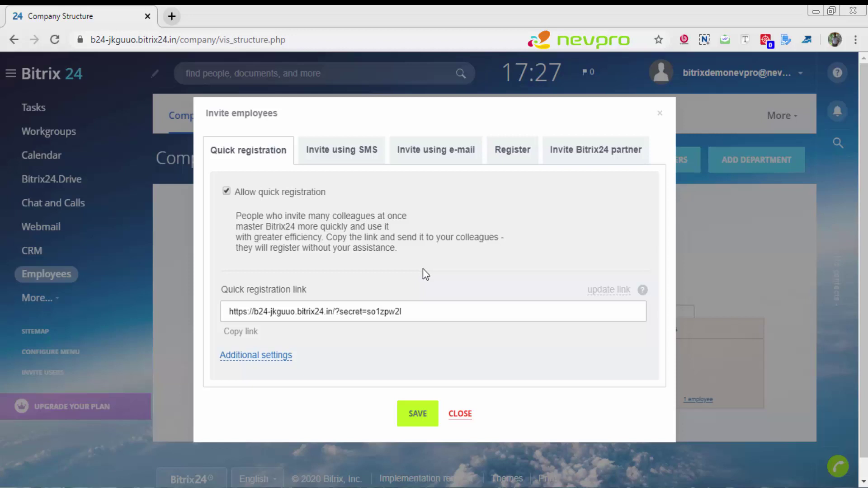
{"action": "left_click", "coordinate": [415, 309]}
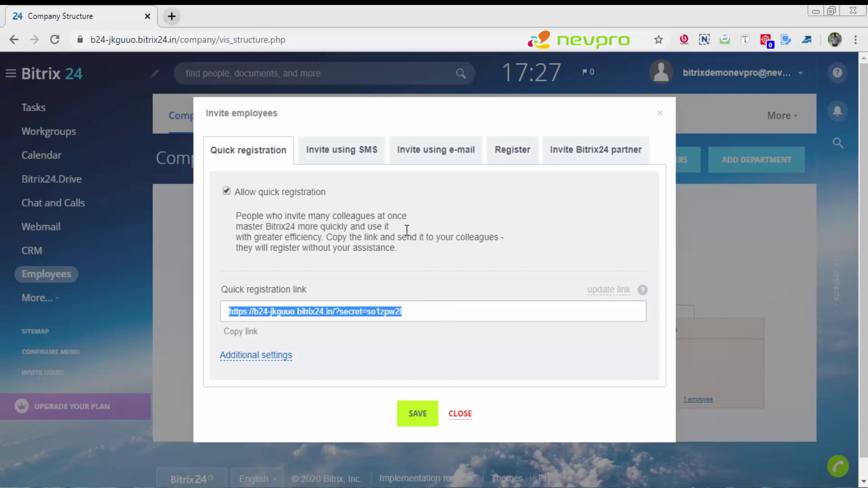
Step: On the Register tab, enter the new employee's e-mail, first and last name, and tick Without confirmation
{"action": "left_click", "coordinate": [345, 154]}
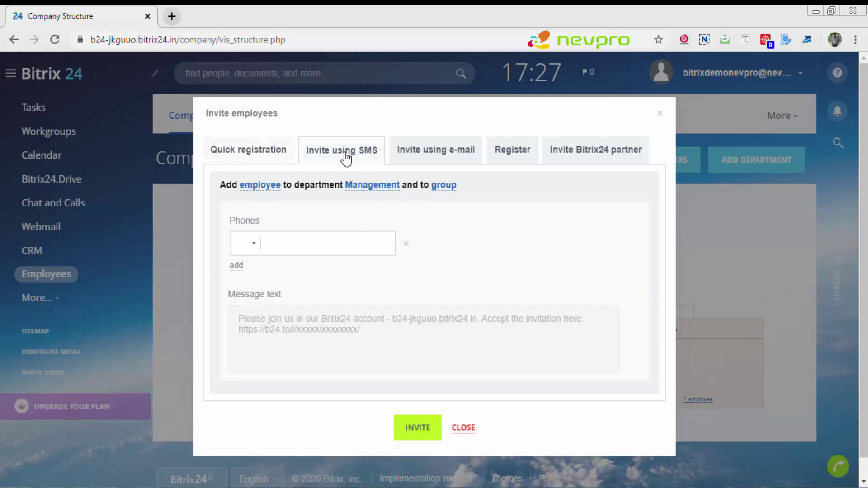
{"action": "left_click", "coordinate": [445, 160]}
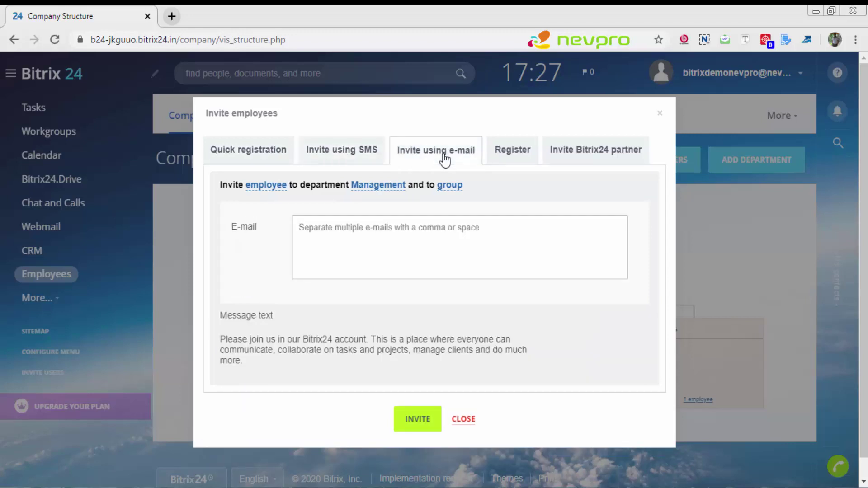
{"action": "left_click", "coordinate": [511, 160]}
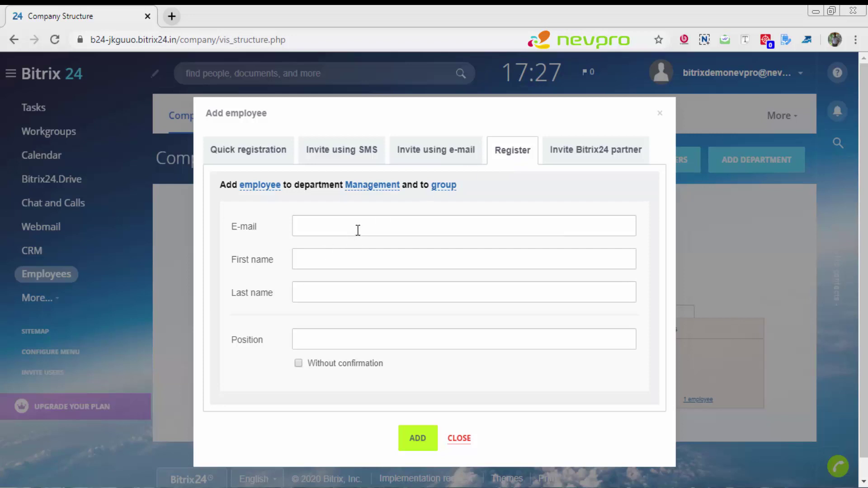
{"action": "key", "text": "Tab"}
{"action": "type", "text": "Emplo"}
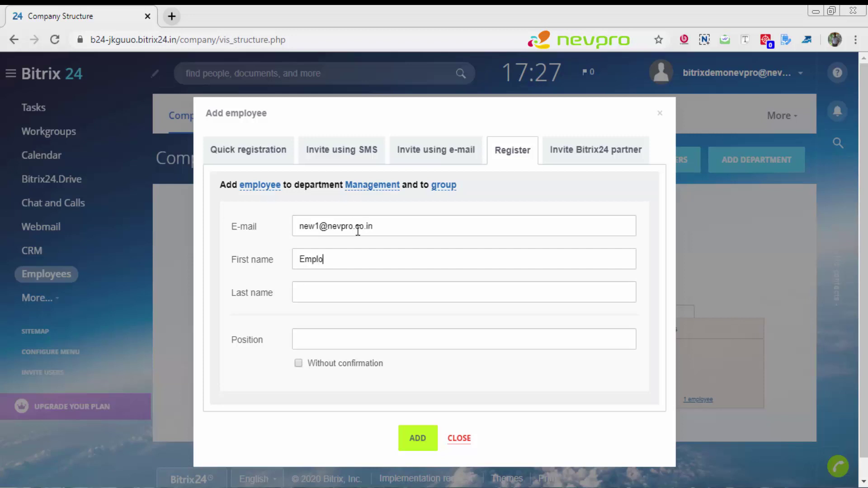
{"action": "type", "text": "yee"}
{"action": "key", "text": "Tab"}
{"action": "type", "text": "One"}
{"action": "key", "text": "Tab"}
{"action": "left_click", "coordinate": [298, 363]}
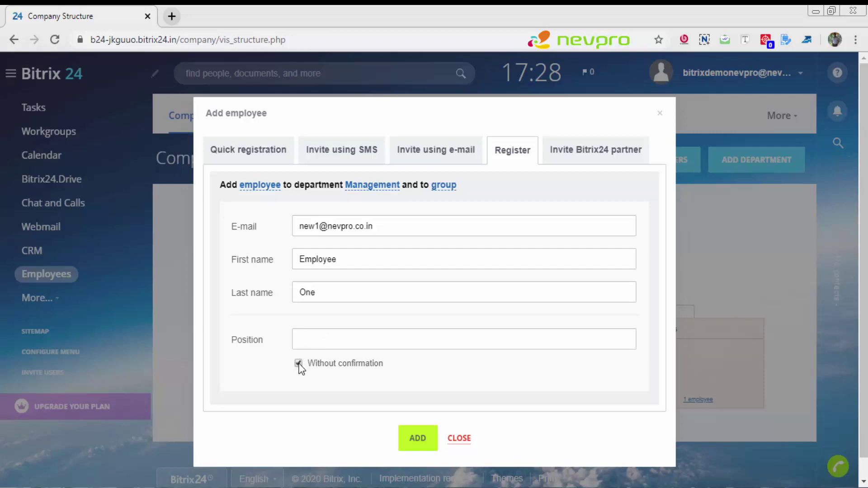
Step: Add the new employee to Management, then close the Add employee window
{"action": "left_click", "coordinate": [417, 438]}
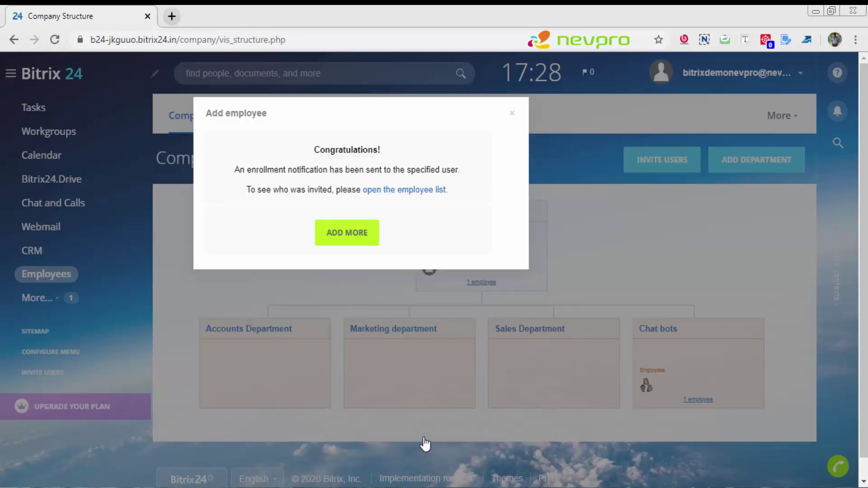
{"action": "left_click", "coordinate": [354, 236]}
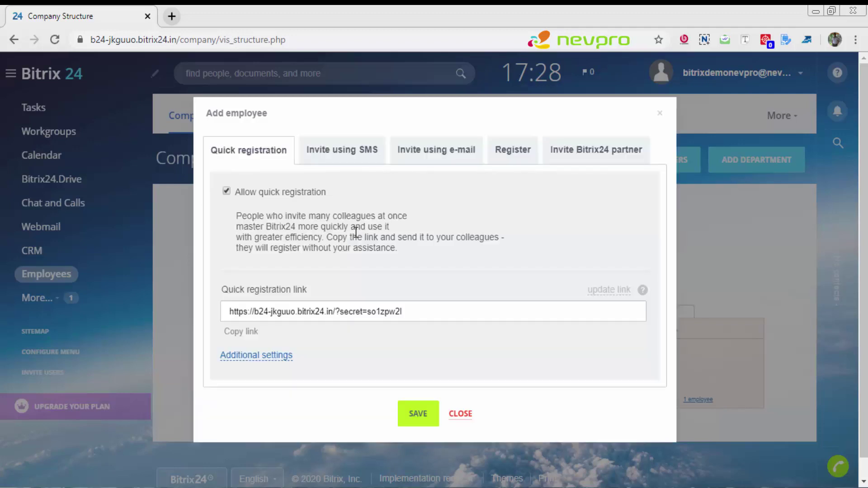
{"action": "left_click", "coordinate": [512, 154]}
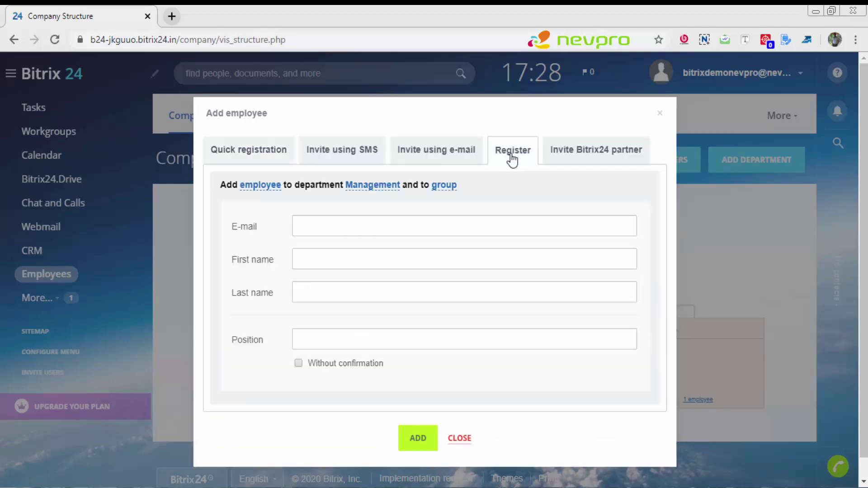
{"action": "left_click", "coordinate": [660, 114]}
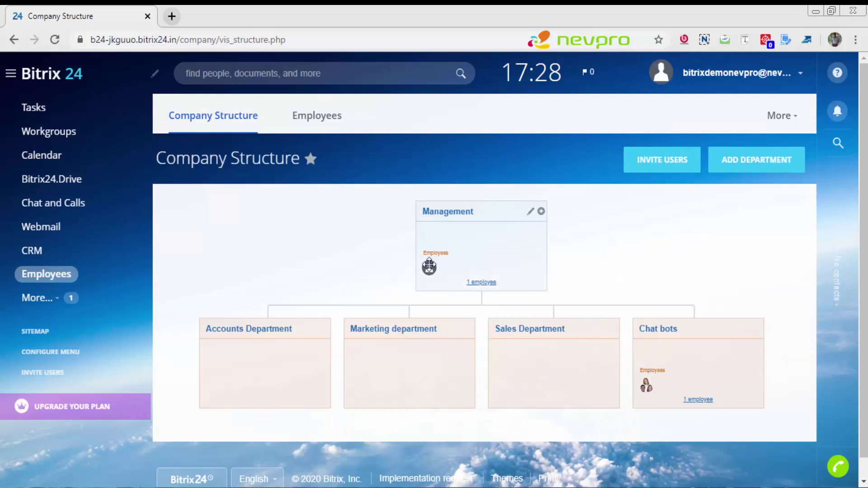
{"action": "mouse_move", "coordinate": [429, 267]}
Step: Reload the chart and drag the new employee from Management into Accounts Department
{"action": "key", "text": "F5"}
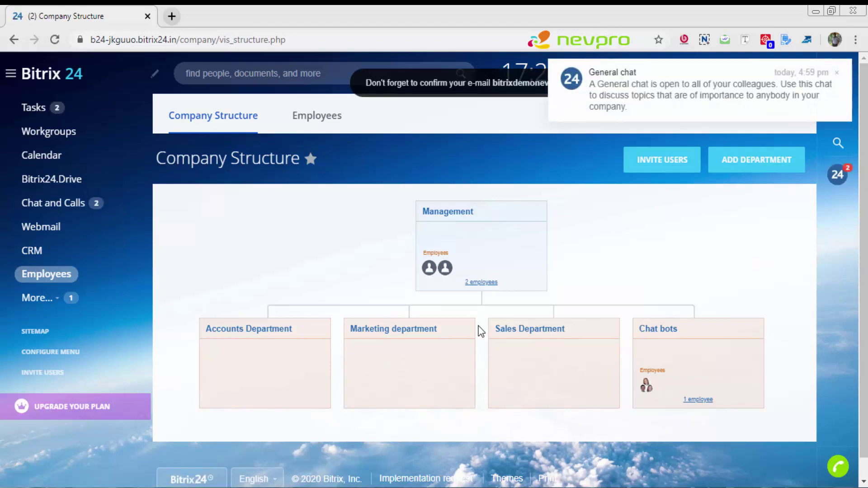
{"action": "mouse_move", "coordinate": [493, 234]}
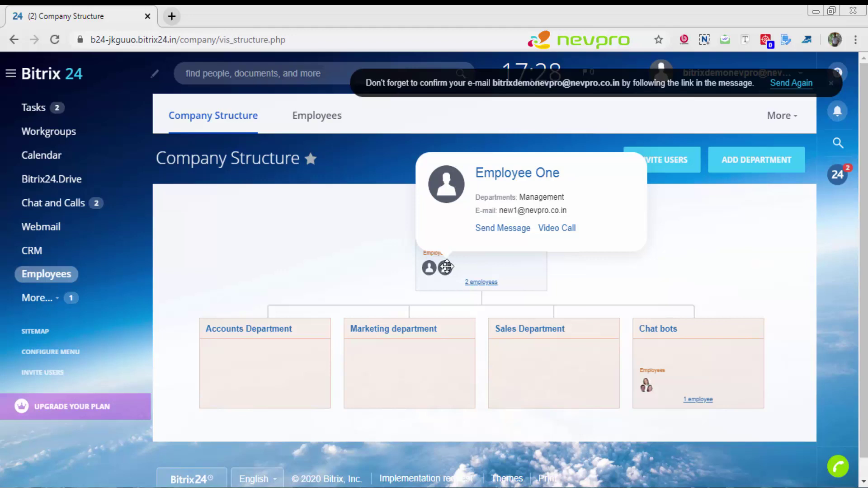
{"action": "left_click_drag", "start_coordinate": [446, 266], "coordinate": [423, 339]}
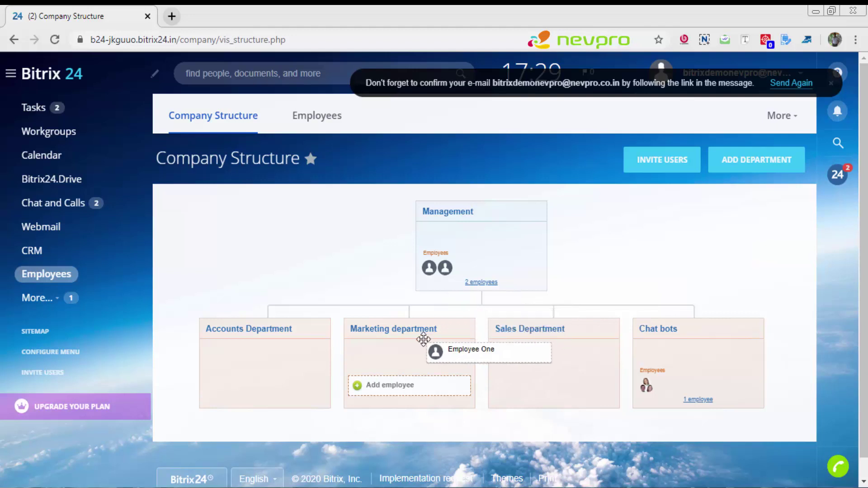
{"action": "left_click_drag", "start_coordinate": [423, 339], "coordinate": [321, 379]}
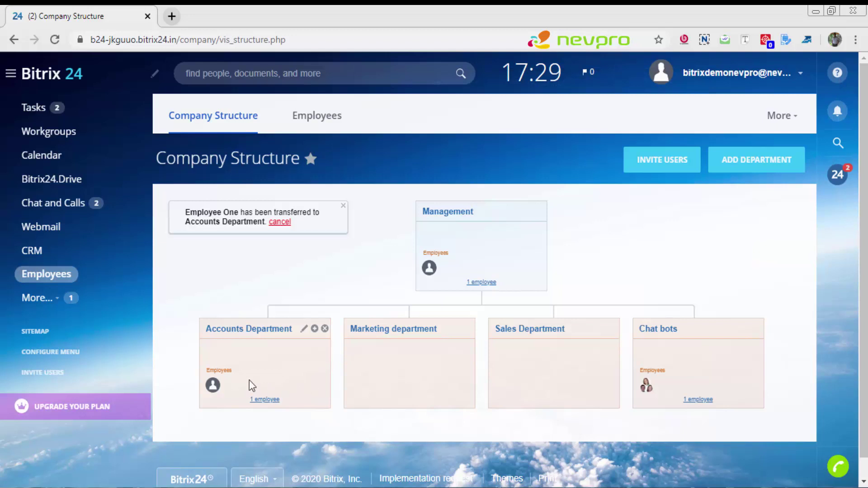
{"action": "mouse_move", "coordinate": [213, 385]}
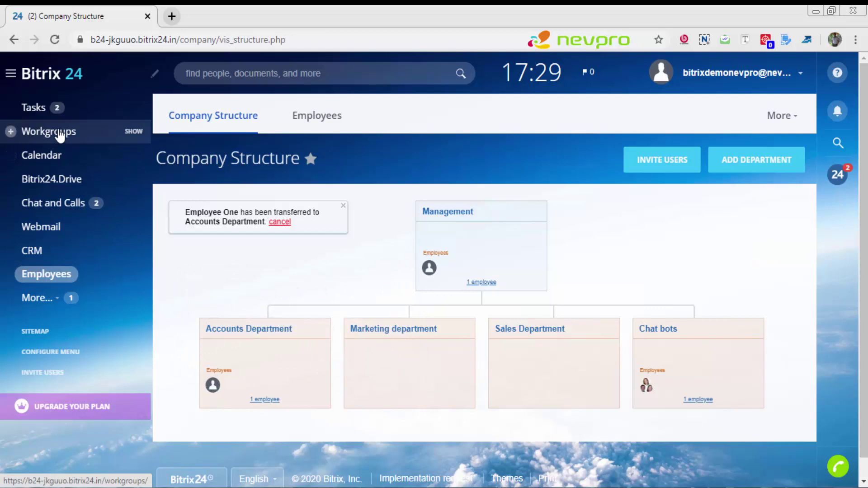
Step: In Workgroups, open Client 123 and send the new employee an invitation from Recent items
{"action": "left_click", "coordinate": [48, 132]}
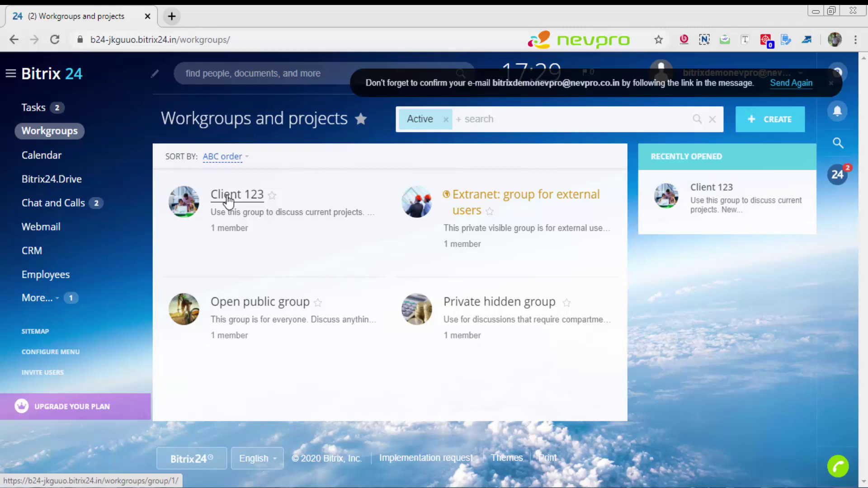
{"action": "left_click", "coordinate": [229, 199]}
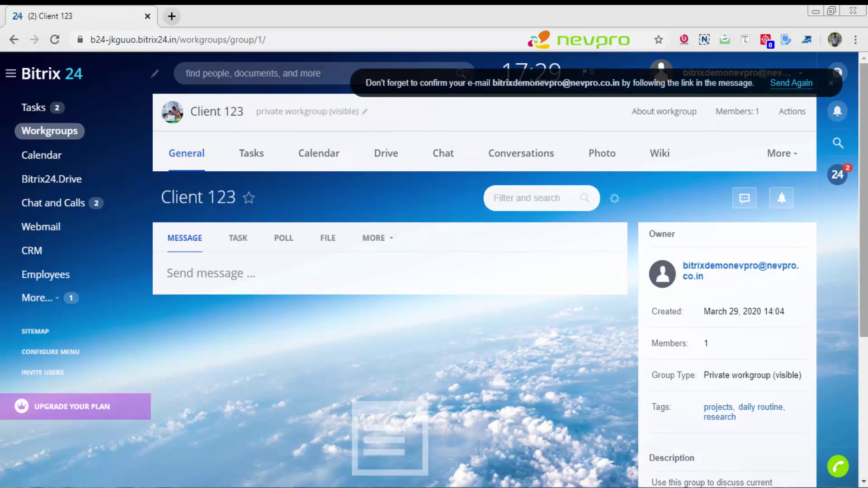
{"action": "left_click_drag", "start_coordinate": [864, 225], "coordinate": [864, 355]}
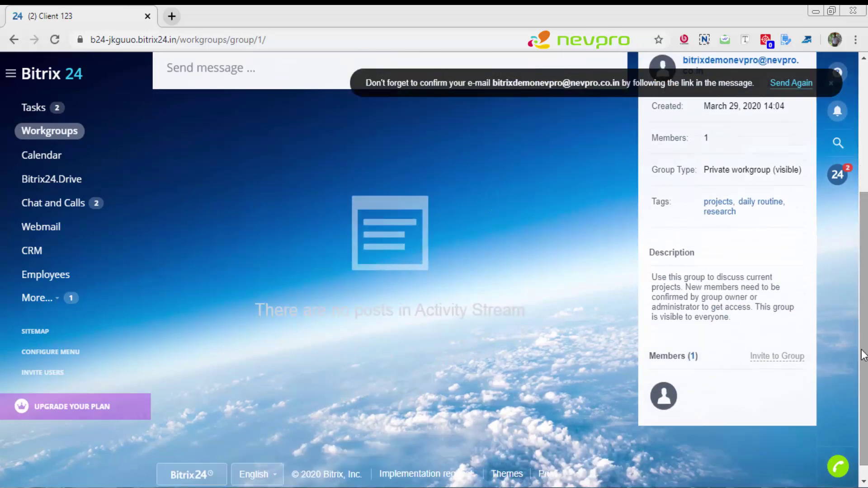
{"action": "left_click", "coordinate": [777, 357]}
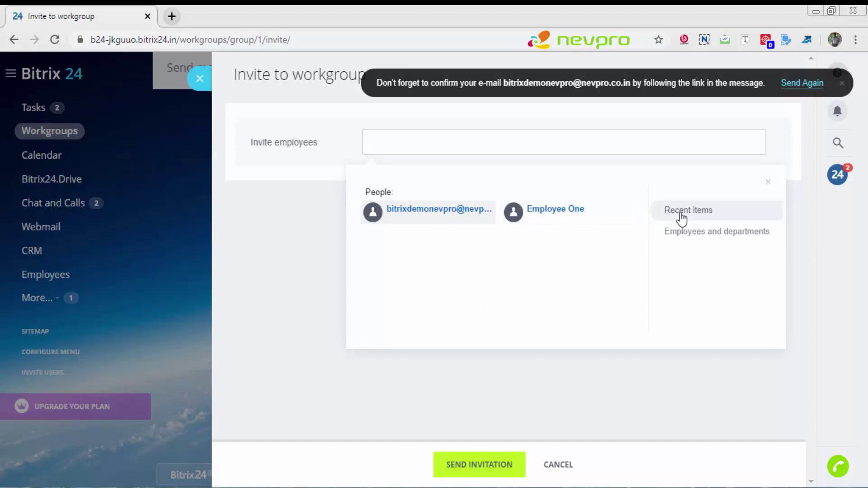
{"action": "left_click", "coordinate": [534, 214]}
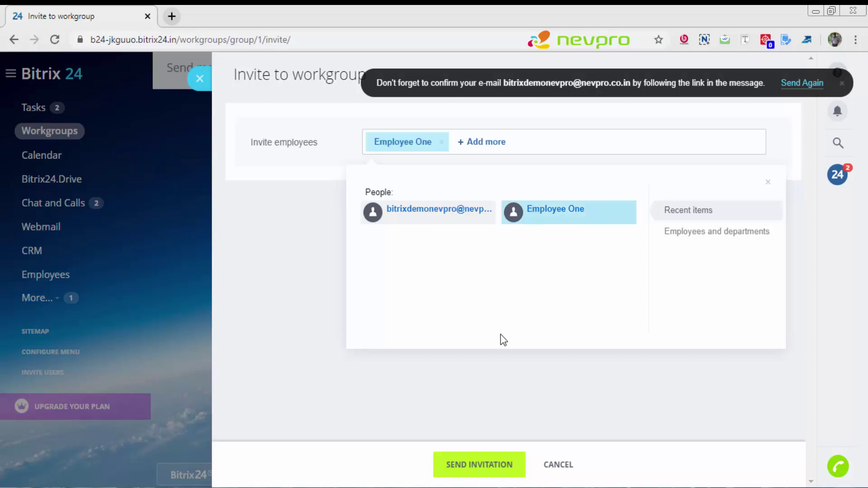
{"action": "left_click", "coordinate": [467, 469]}
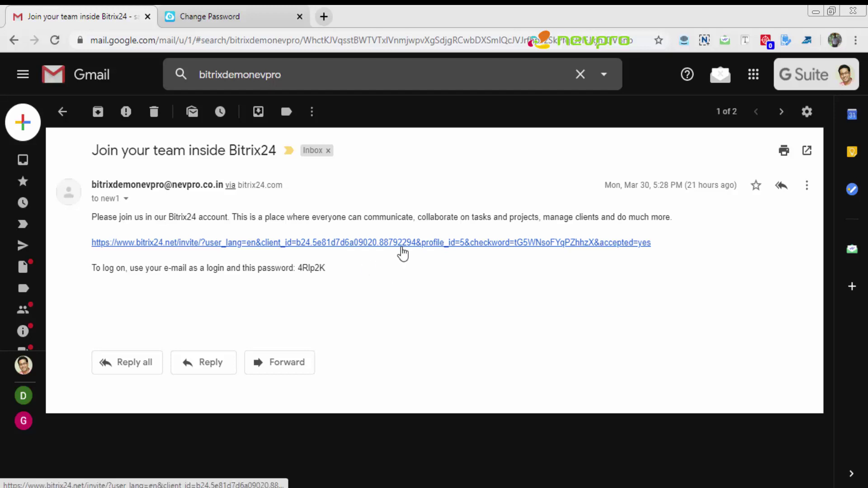
Step: Open the bitrix24.net invite link from the Gmail invitation email
{"action": "left_click", "coordinate": [402, 242]}
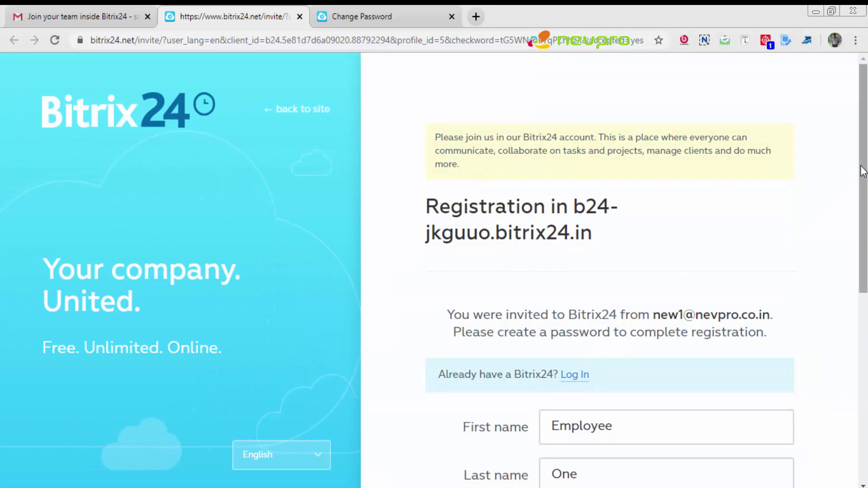
Step: Enter and confirm the new employee's account password, then submit the registration form
{"action": "left_click_drag", "start_coordinate": [863, 172], "coordinate": [860, 284]}
{"action": "left_click", "coordinate": [589, 315]}
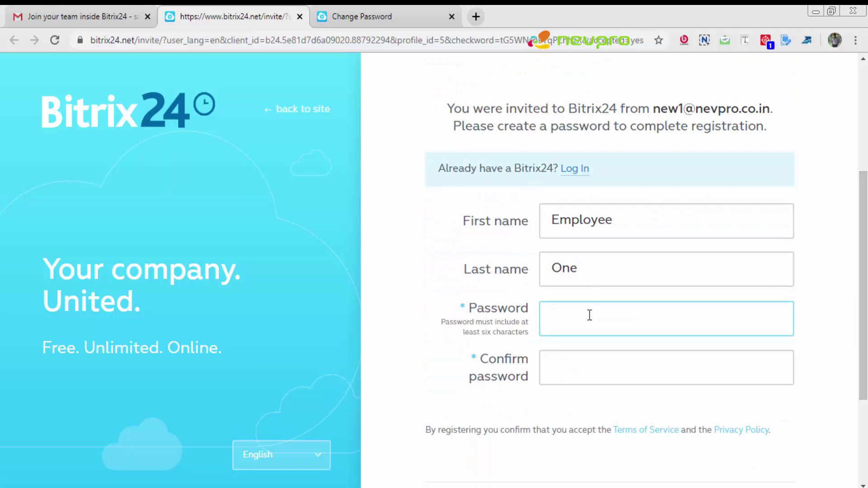
{"action": "type", "text": "••••••••••"}
{"action": "key", "text": "Tab"}
{"action": "type", "text": "•••••••"}
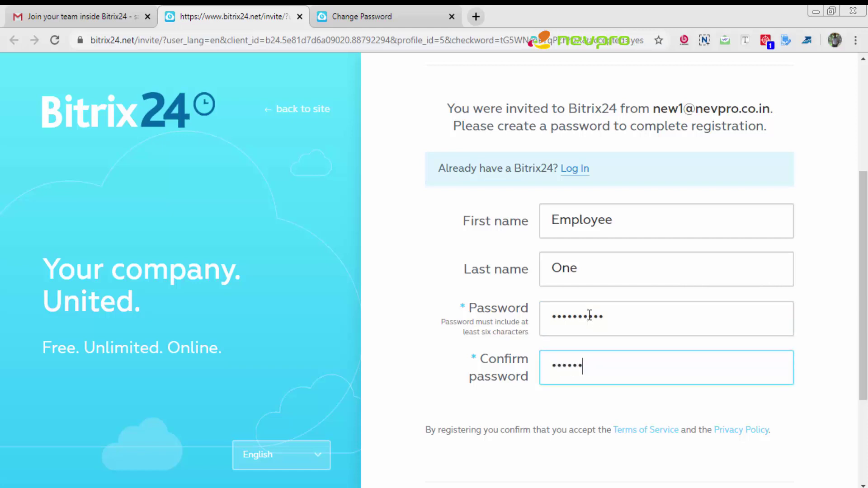
{"action": "type", "text": "•••"}
{"action": "left_click_drag", "start_coordinate": [865, 316], "coordinate": [862, 388]}
{"action": "left_click", "coordinate": [643, 384]}
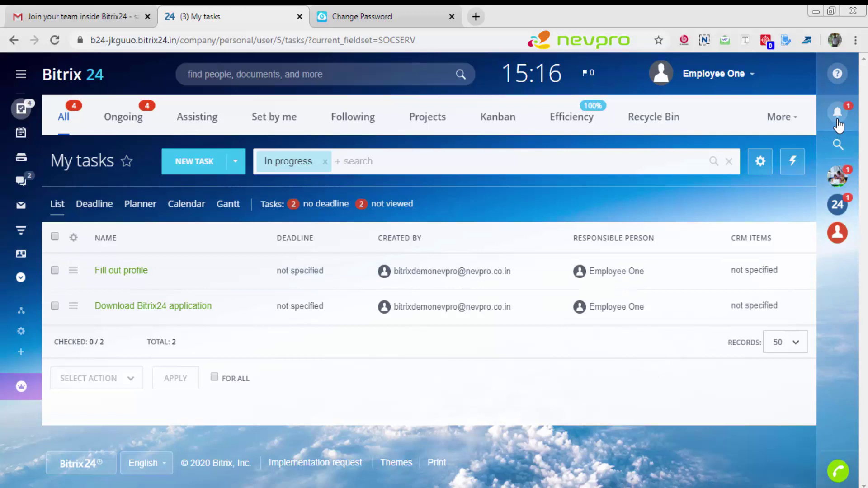
Step: From notifications, connect the Client 123 shared folder to Drive and dismiss the pop-ups
{"action": "left_click", "coordinate": [838, 112]}
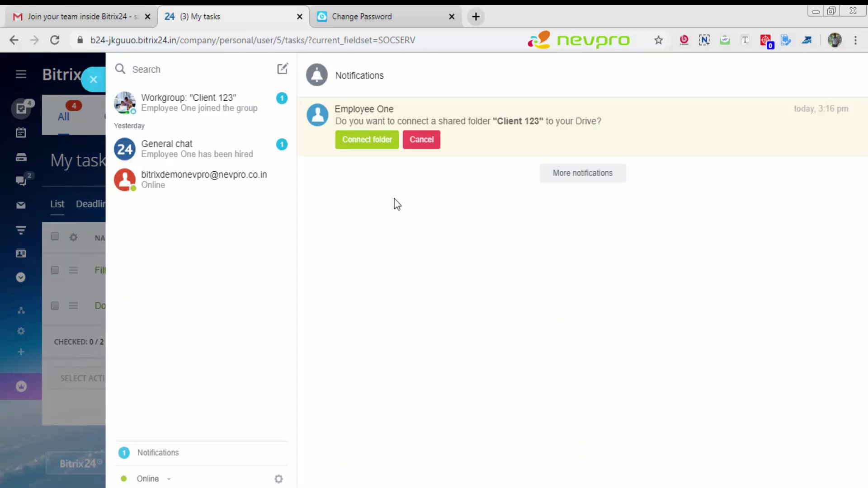
{"action": "left_click", "coordinate": [368, 140]}
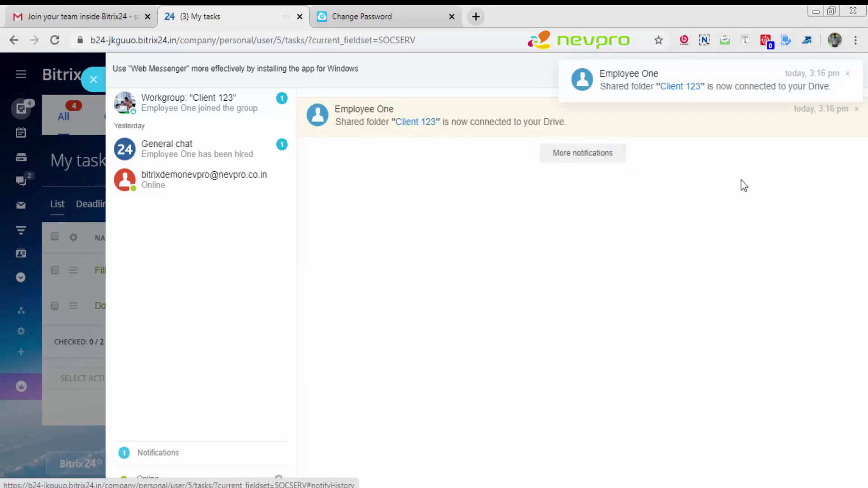
{"action": "left_click", "coordinate": [847, 73]}
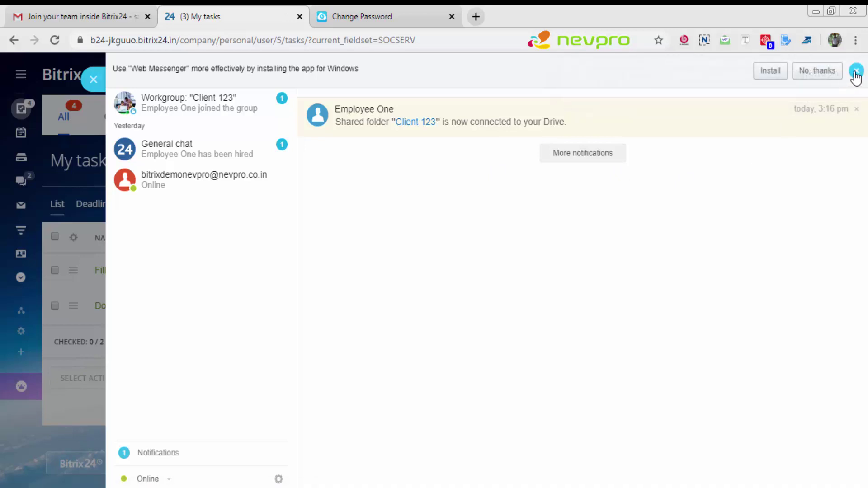
{"action": "left_click", "coordinate": [855, 72]}
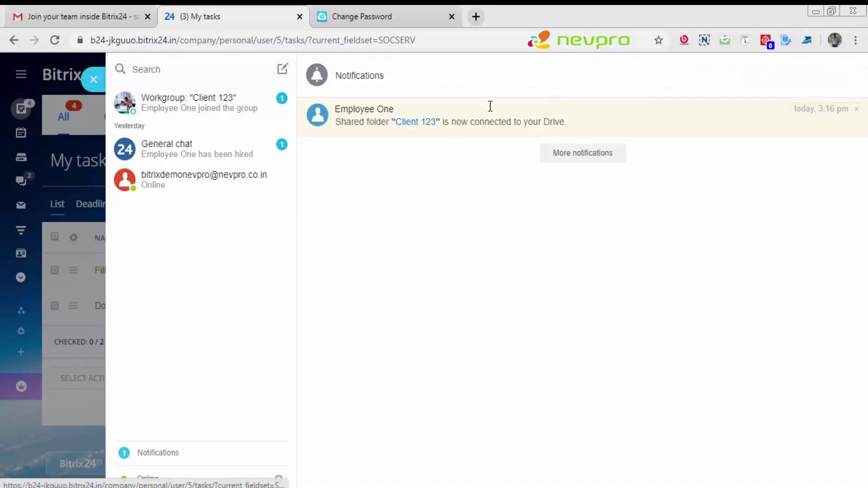
{"action": "key", "text": "Escape"}
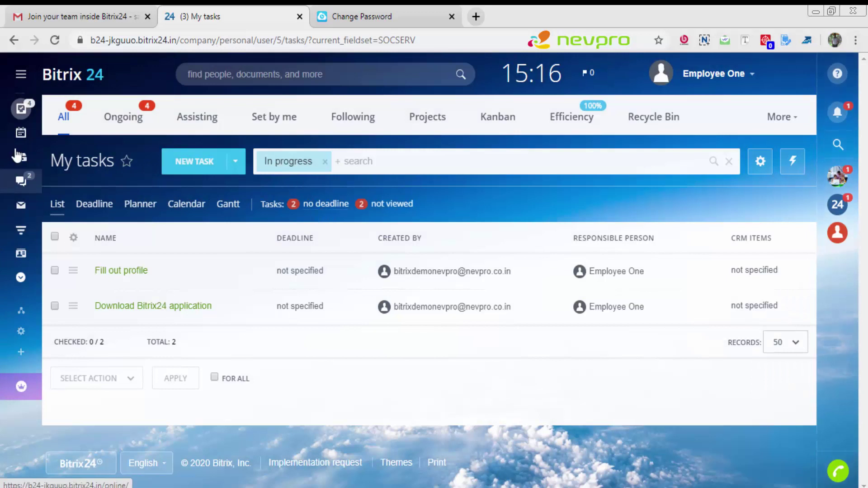
{"action": "mouse_move", "coordinate": [20, 143]}
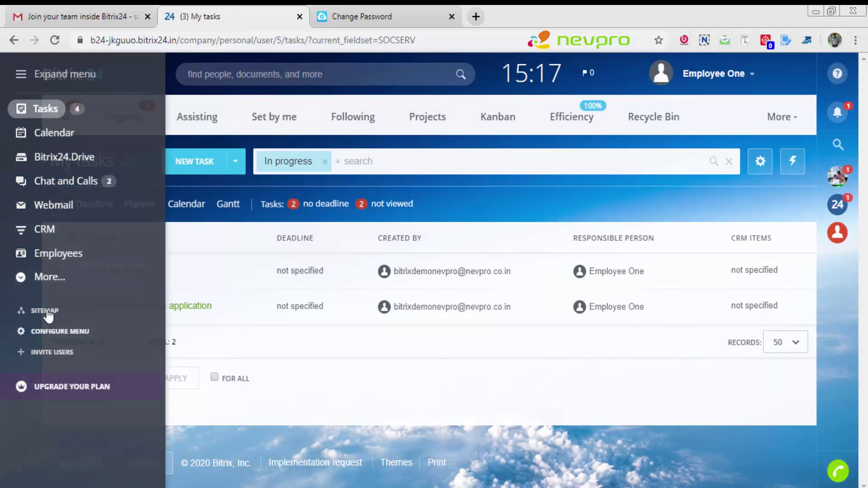
Step: Open the Client 123 workgroup from the Workgroups list under More
{"action": "left_click", "coordinate": [52, 278]}
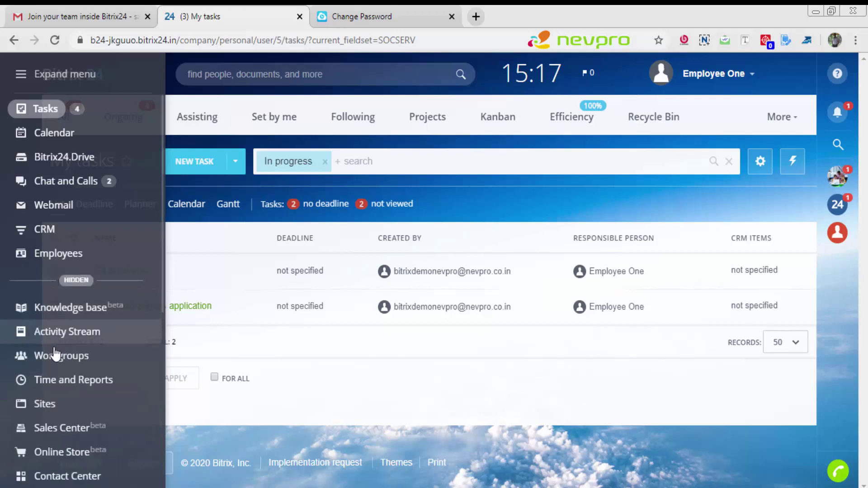
{"action": "left_click", "coordinate": [56, 357]}
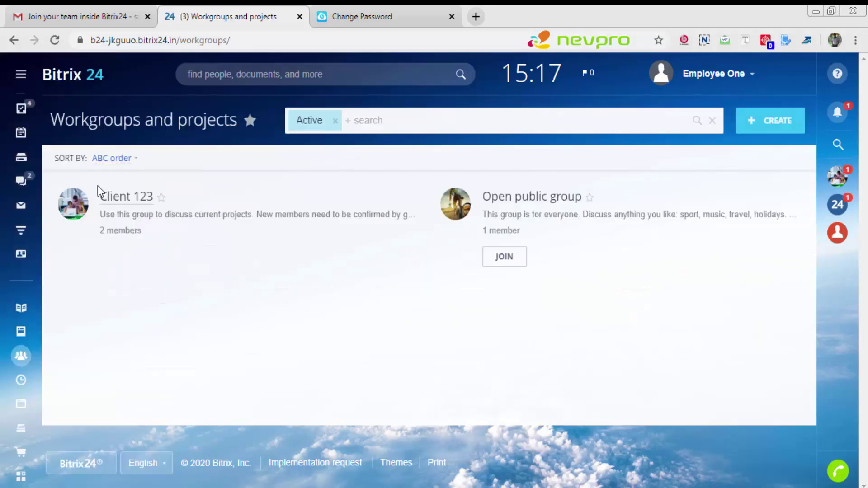
{"action": "left_click", "coordinate": [112, 200]}
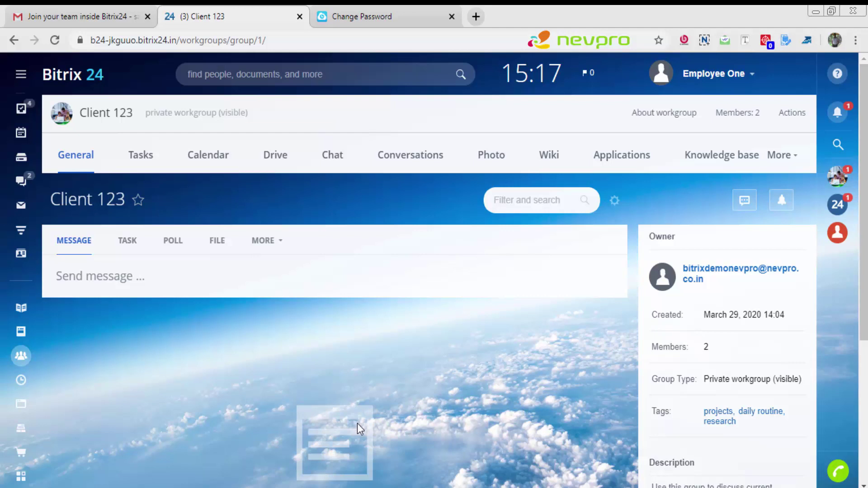
Step: In the owner's incognito window, reload the Client 123 page so it lists 2 members
{"action": "mouse_move", "coordinate": [343, 487]}
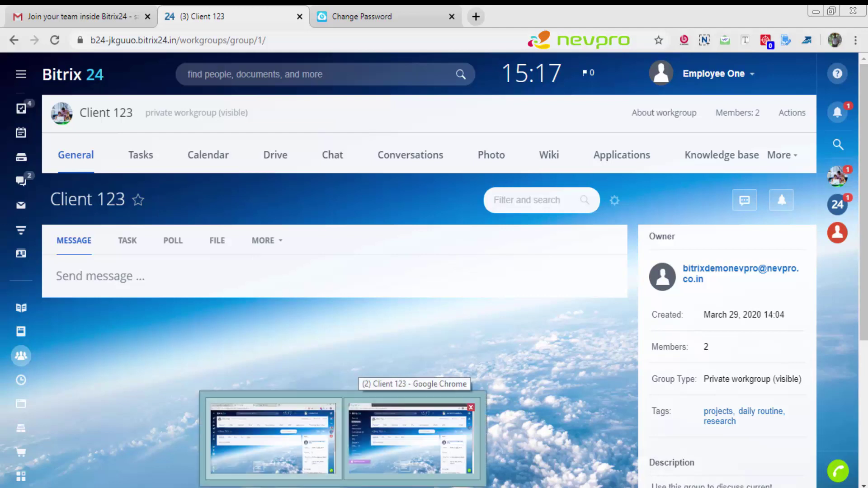
{"action": "left_click", "coordinate": [409, 438]}
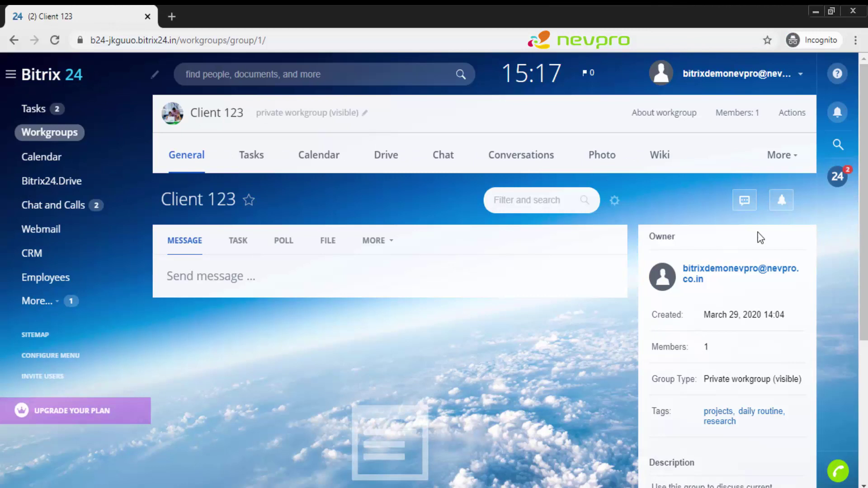
{"action": "scroll", "coordinate": [864, 174], "scroll_direction": "down", "scroll_amount": 4}
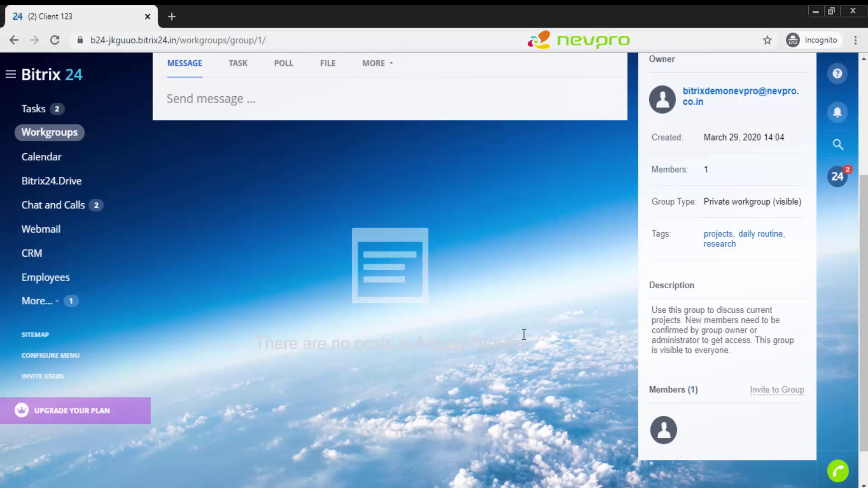
{"action": "key", "text": "F5"}
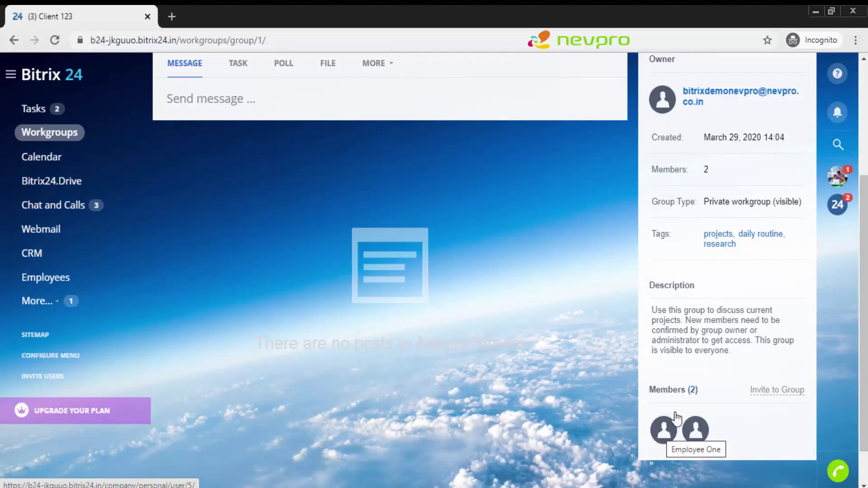
{"action": "scroll", "coordinate": [866, 183], "scroll_direction": "up", "scroll_amount": 2}
{"action": "scroll", "coordinate": [866, 183], "scroll_direction": "up", "scroll_amount": 2}
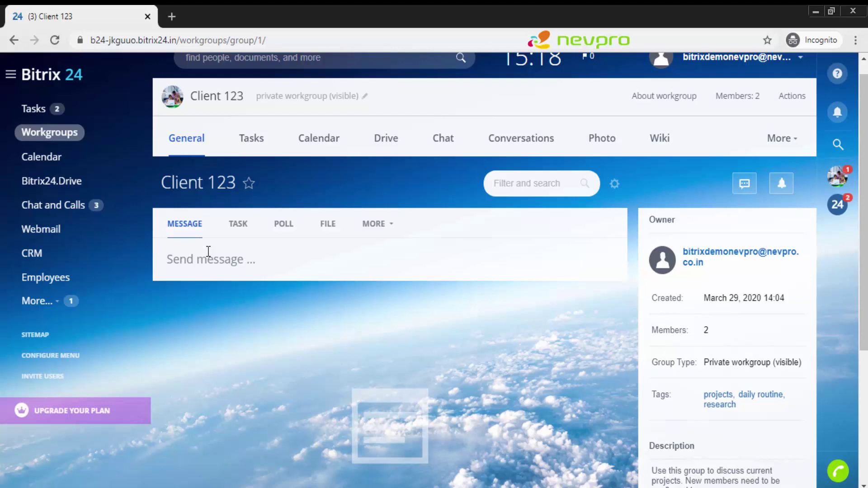
Step: Start a group post reading 'Hi All,' and 'Welcome to project "Client 123"' on a new line
{"action": "left_click", "coordinate": [208, 251]}
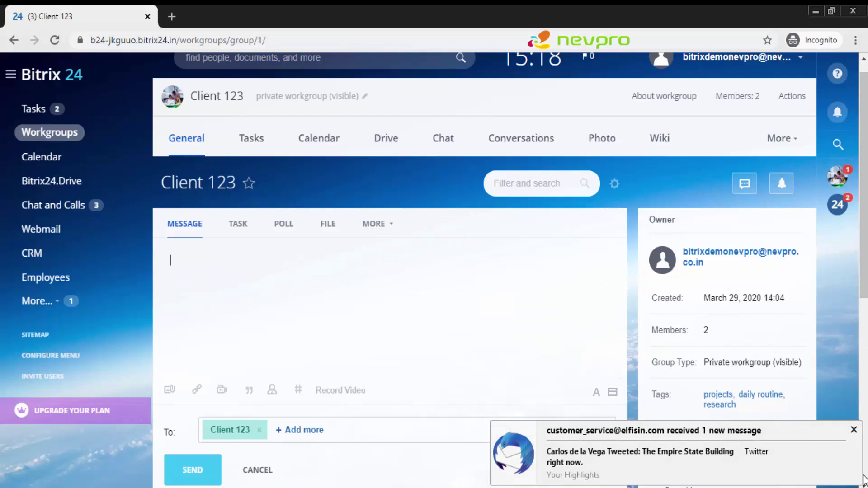
{"action": "left_click", "coordinate": [853, 429]}
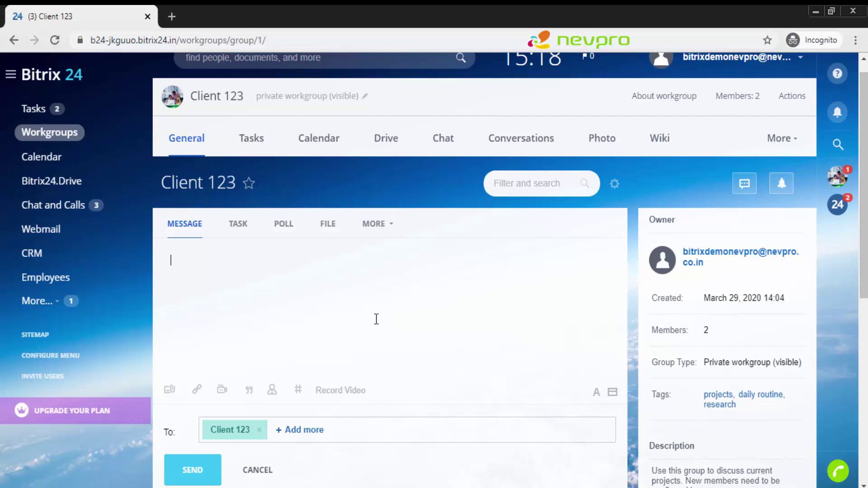
{"action": "type", "text": "Hi All,"}
{"action": "key", "text": "Return"}
{"action": "key", "text": "Return"}
{"action": "type", "text": "Welcome to pr"}
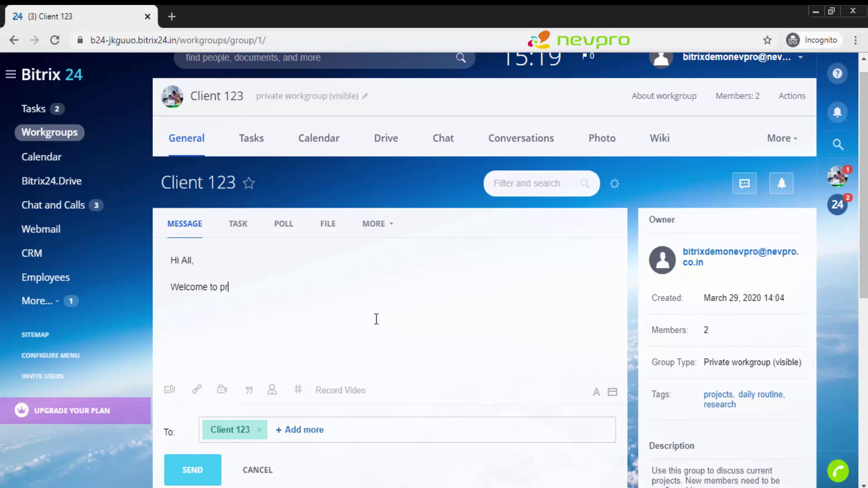
{"action": "type", "text": "oject \"Client 123\""}
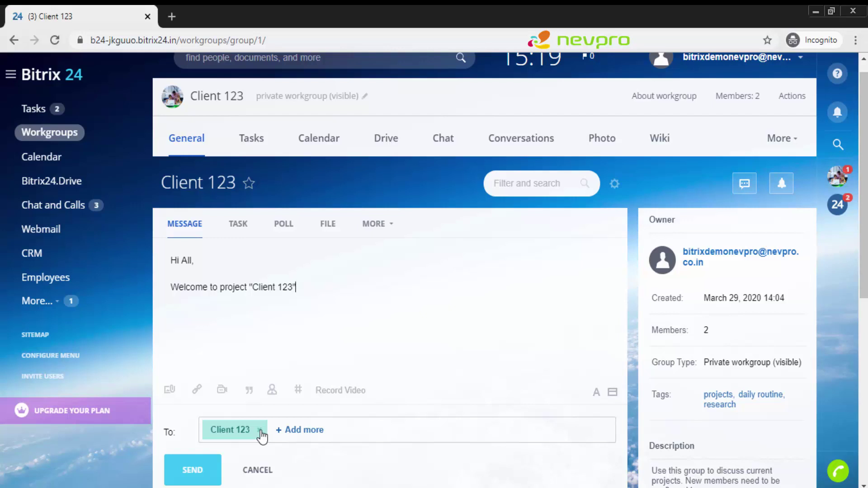
Step: Replace the Client 123 recipient with Employee One and send the welcome post
{"action": "left_click", "coordinate": [260, 429]}
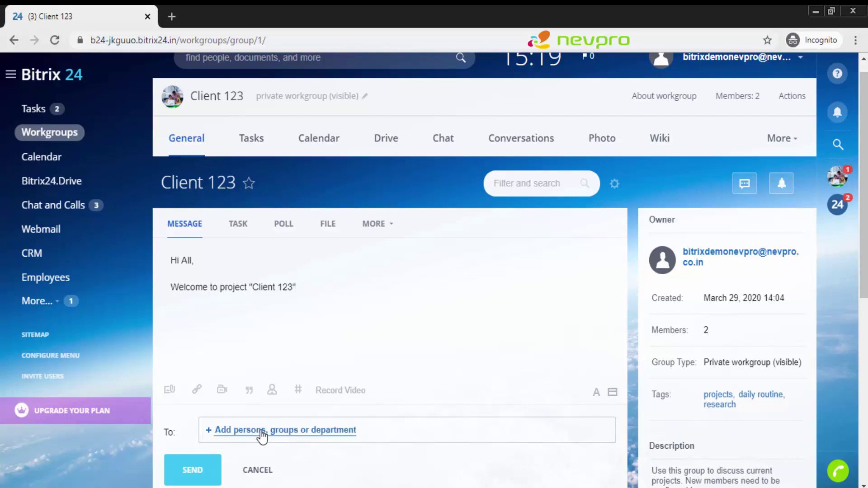
{"action": "left_click", "coordinate": [261, 435]}
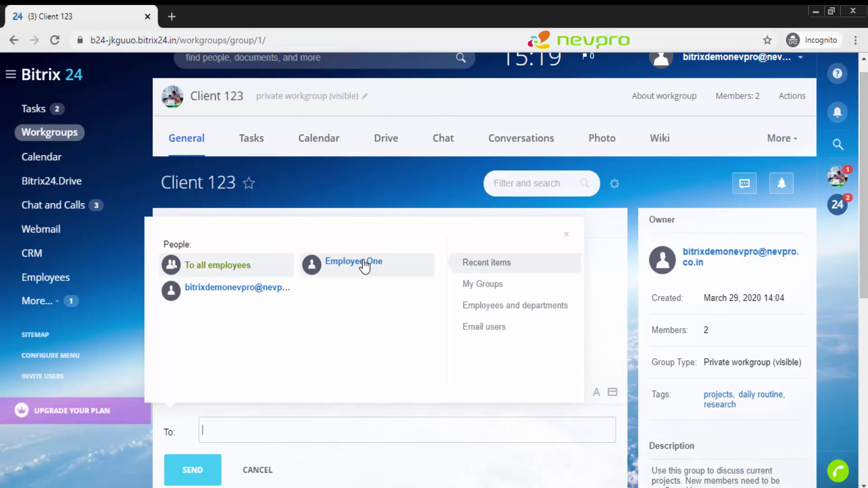
{"action": "left_click", "coordinate": [365, 267]}
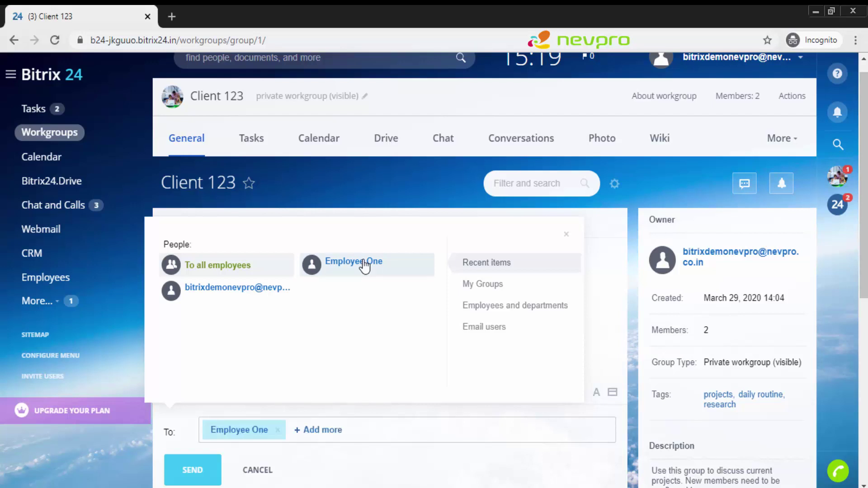
{"action": "left_click", "coordinate": [337, 472]}
{"action": "left_click", "coordinate": [206, 467]}
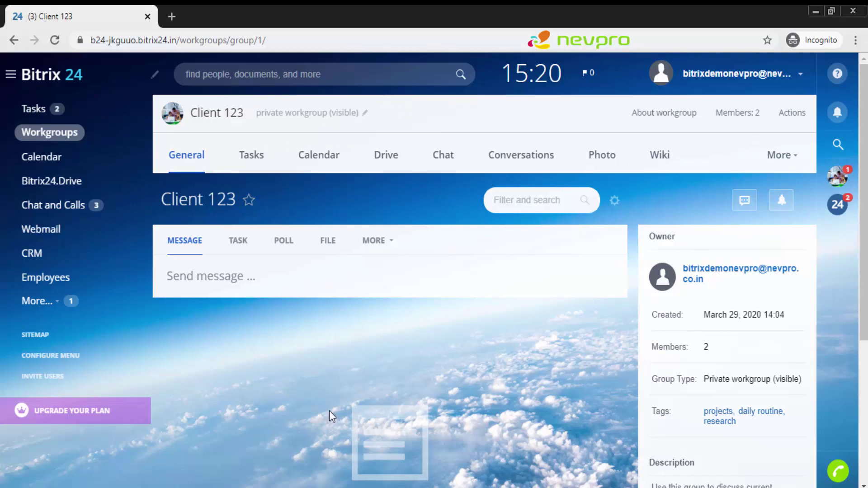
{"action": "mouse_move", "coordinate": [342, 486]}
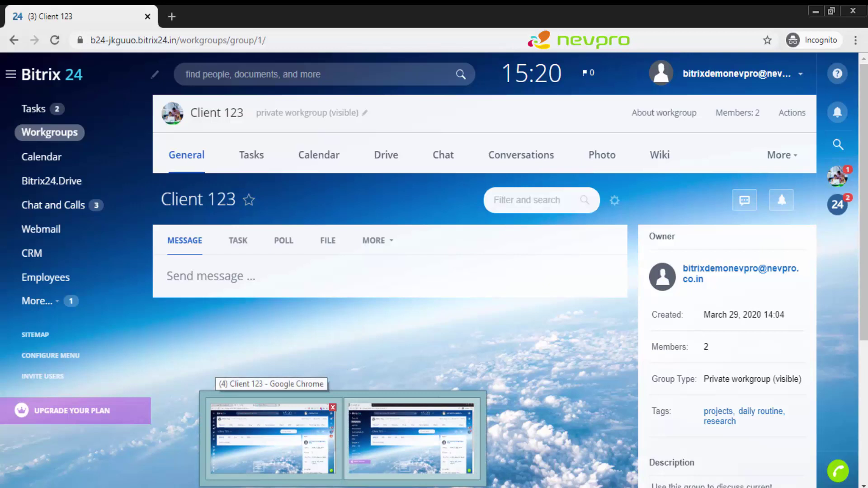
{"action": "left_click", "coordinate": [273, 438]}
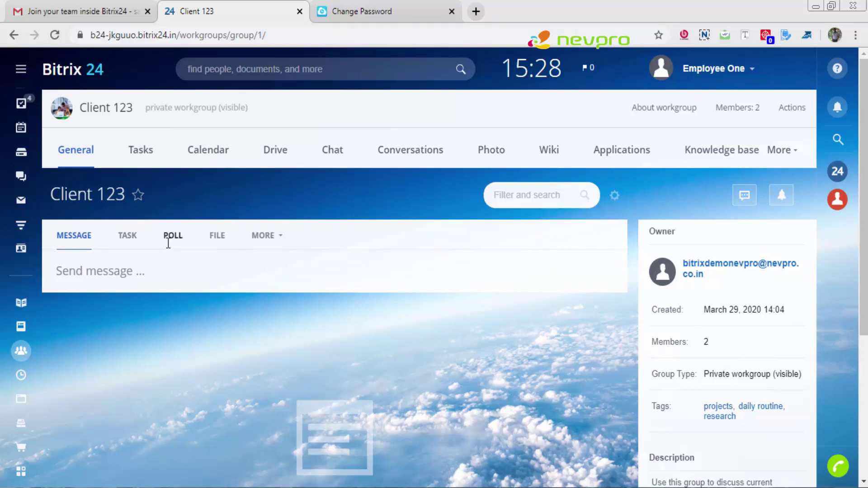
{"action": "mouse_move", "coordinate": [25, 256]}
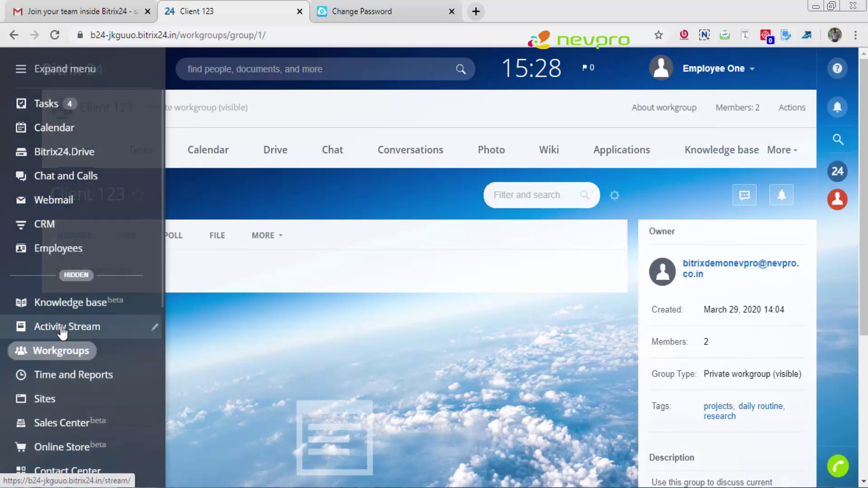
{"action": "left_click", "coordinate": [62, 332]}
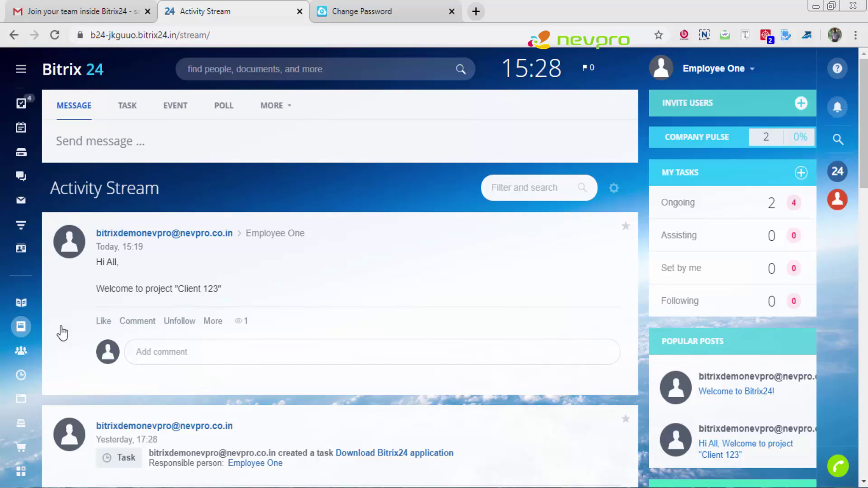
{"action": "mouse_move", "coordinate": [124, 326]}
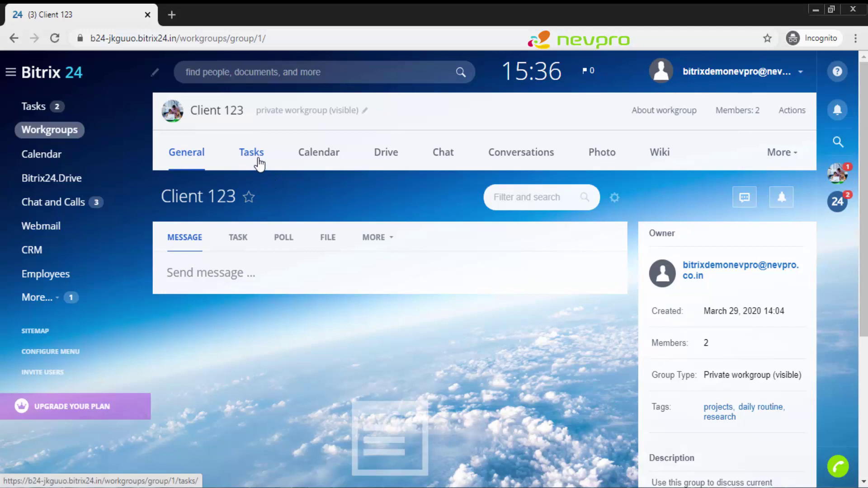
Step: From the Client 123 Tasks tab, start a new task titled 'Create a presentation for the customer'
{"action": "left_click", "coordinate": [258, 162]}
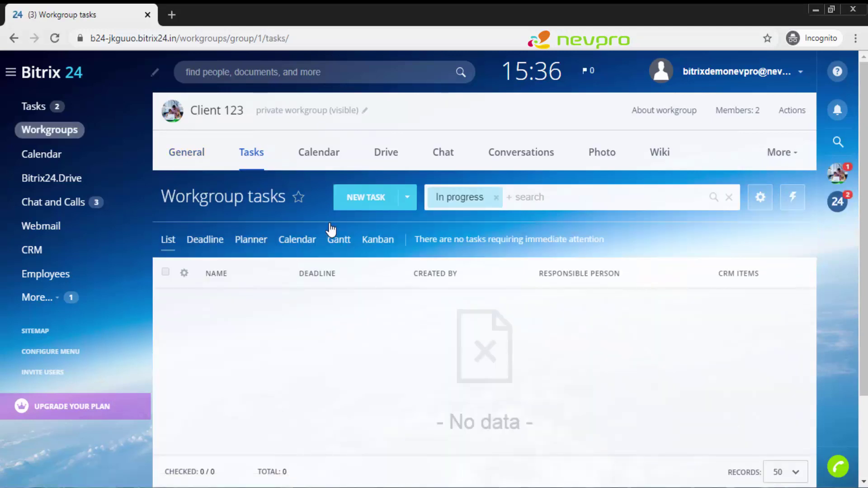
{"action": "left_click", "coordinate": [373, 203]}
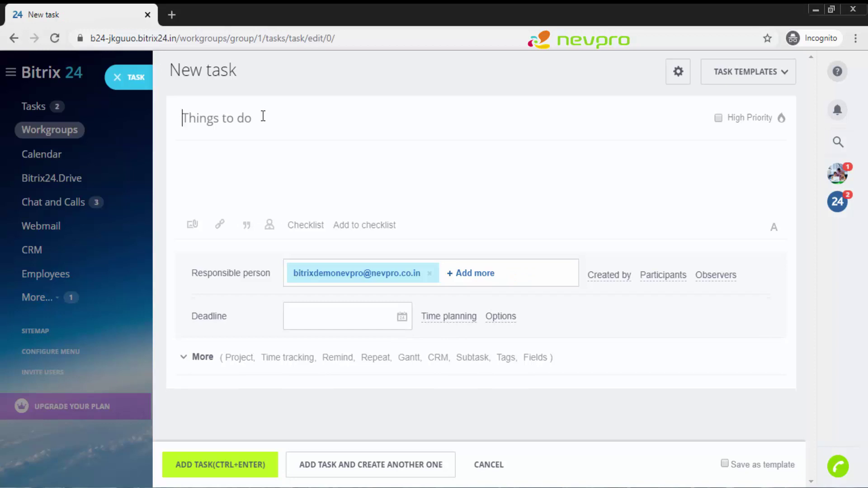
{"action": "type", "text": "Create "}
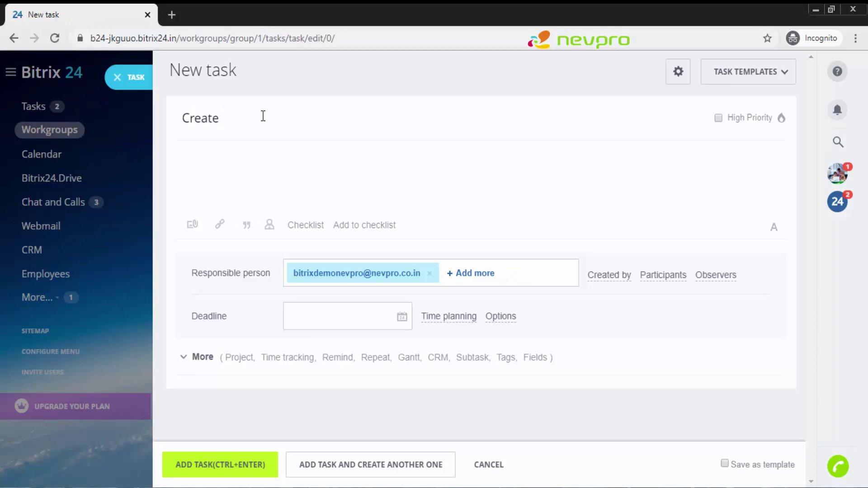
{"action": "type", "text": "a presentation for the custom"}
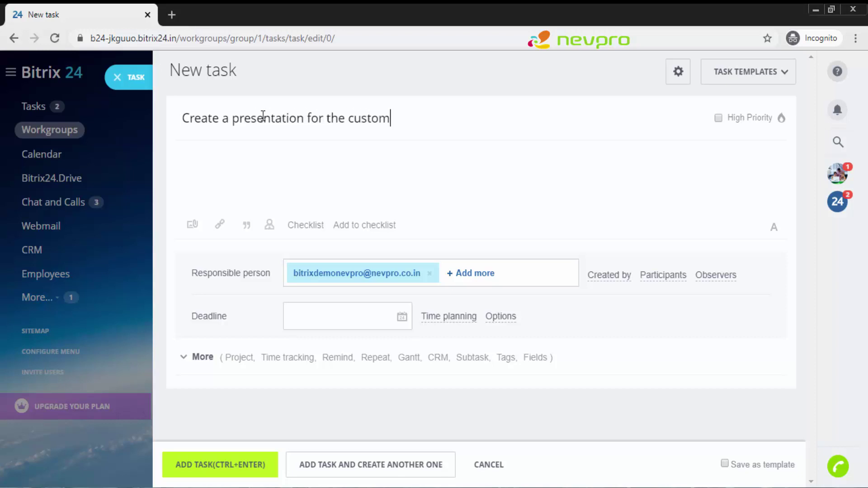
{"action": "type", "text": "er"}
Step: Flag the new task as High Priority
{"action": "left_click", "coordinate": [718, 118]}
Step: Add Checklist #1 containing Item 1, Item 2 and Item 3
{"action": "left_click", "coordinate": [317, 226]}
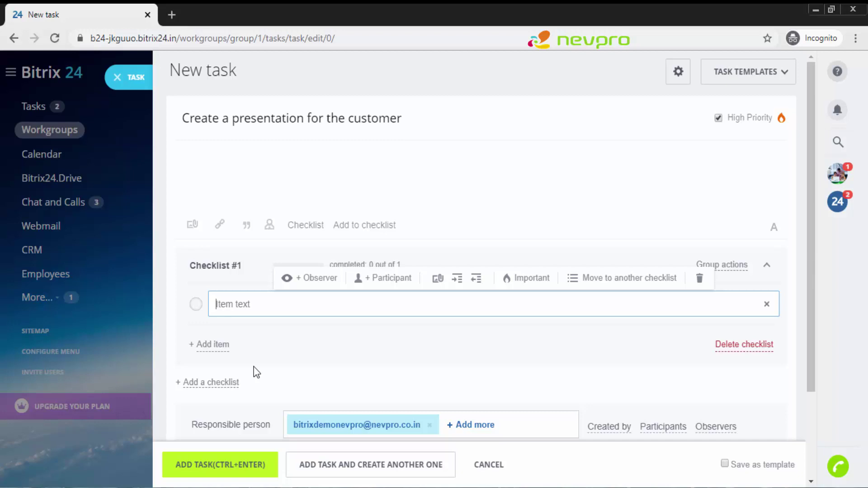
{"action": "type", "text": "Item 1"}
{"action": "key", "text": "Return"}
{"action": "scroll", "coordinate": [256, 372], "scroll_direction": "down", "scroll_amount": 1}
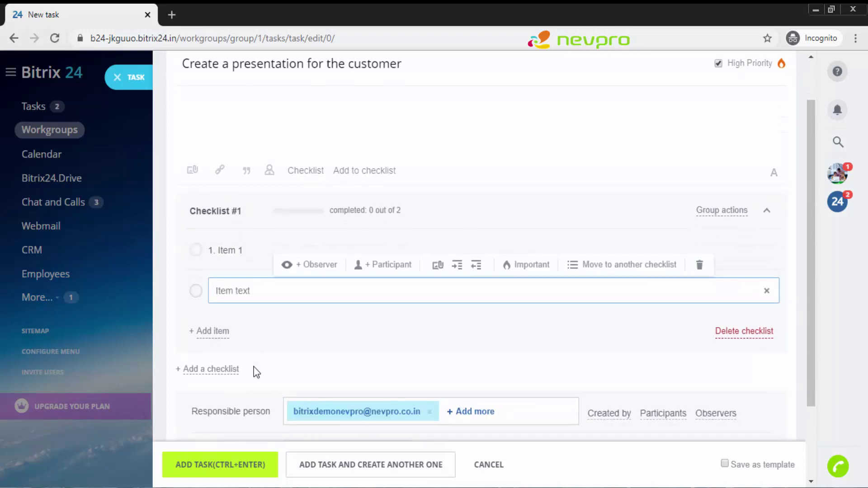
{"action": "type", "text": "Item 2"}
{"action": "key", "text": "Return"}
{"action": "type", "text": "Item 3"}
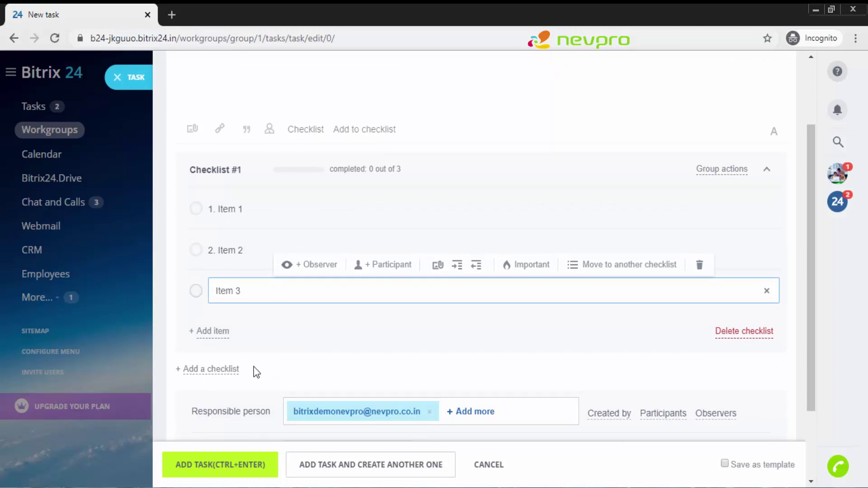
{"action": "left_click", "coordinate": [279, 363]}
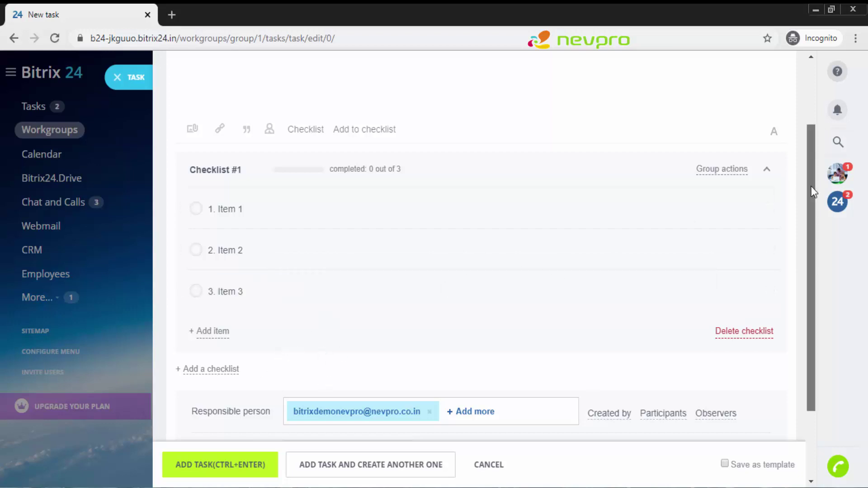
{"action": "left_click_drag", "start_coordinate": [810, 192], "coordinate": [810, 126]}
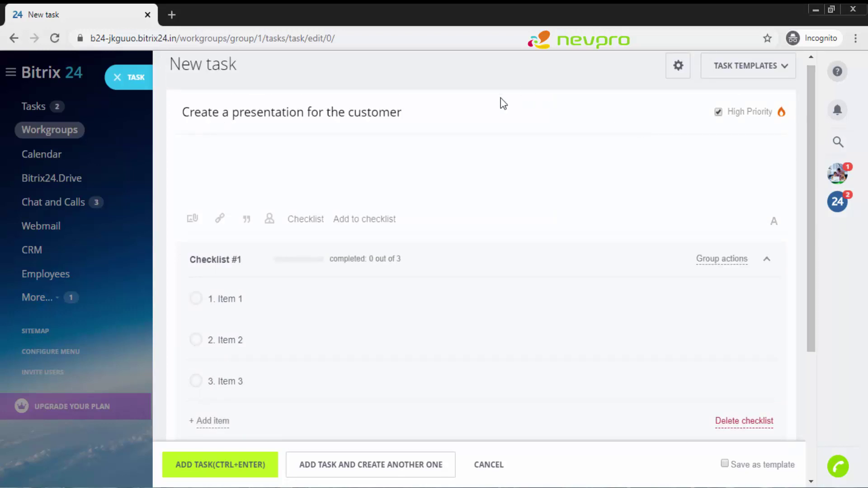
Step: Enter the description 'A power point presentation has to be created for this customer'
{"action": "left_click", "coordinate": [369, 187]}
{"action": "type", "text": "A power point pres"}
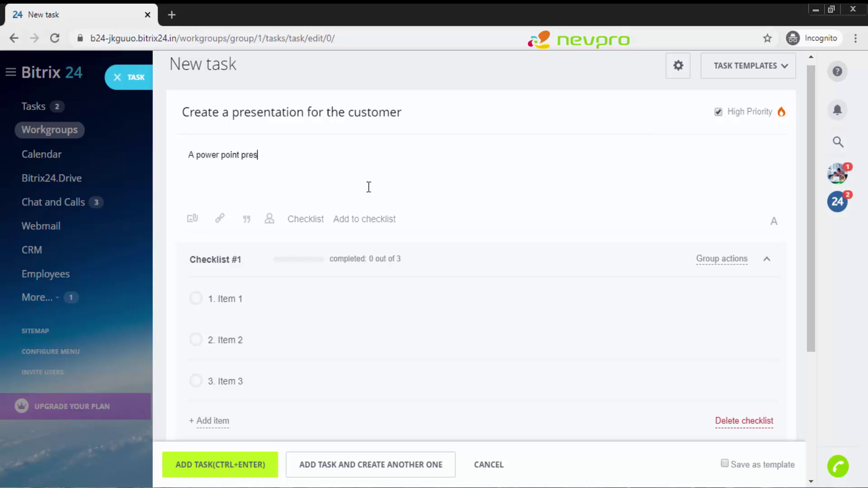
{"action": "type", "text": "entation has to be cr"}
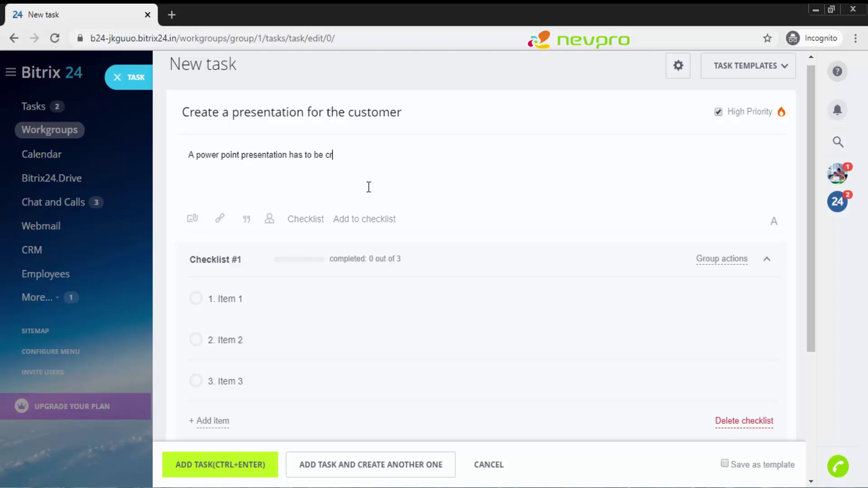
{"action": "type", "text": "eated for this customer"}
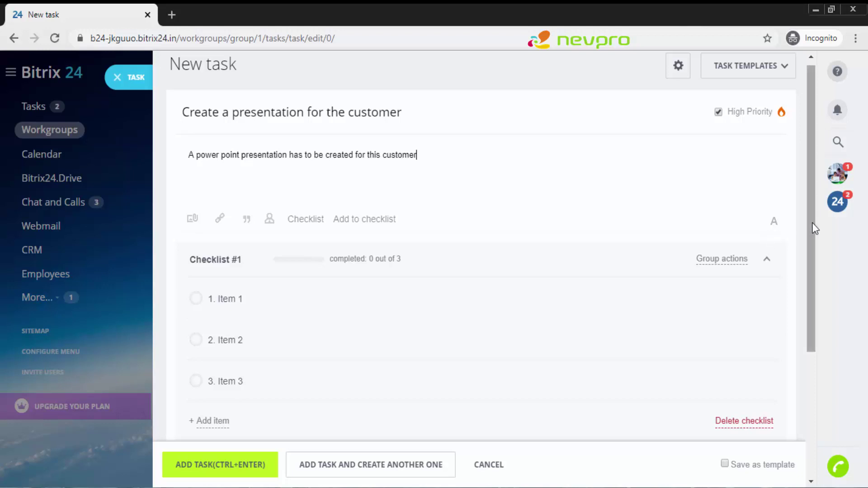
{"action": "scroll", "coordinate": [819, 262], "scroll_direction": "down", "scroll_amount": 2}
Step: Replace the current Responsible person with the recent employee
{"action": "left_click_drag", "start_coordinate": [819, 259], "coordinate": [820, 336]}
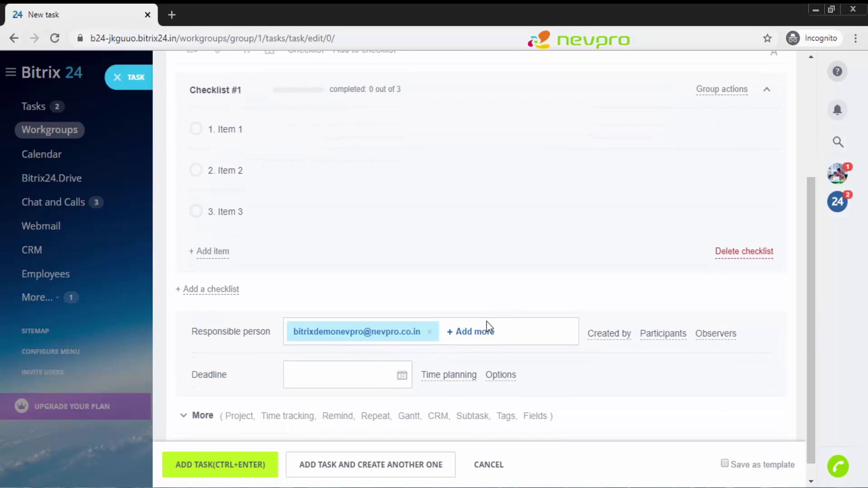
{"action": "left_click", "coordinate": [432, 337]}
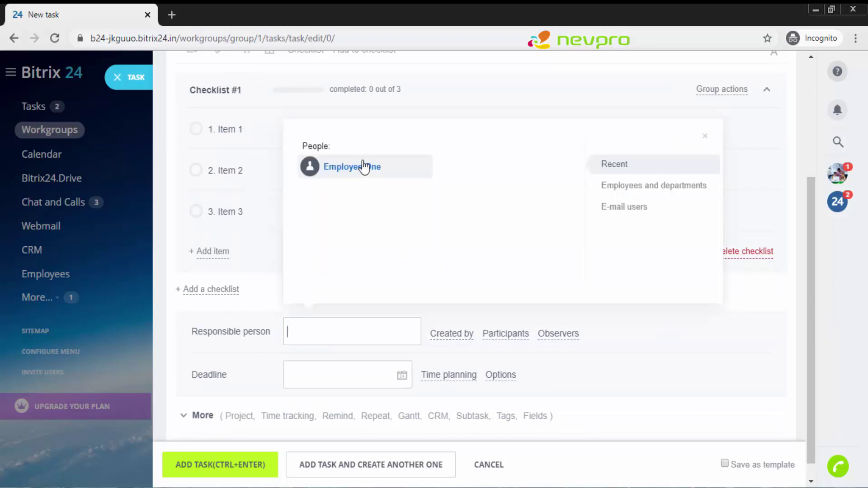
{"action": "left_click", "coordinate": [364, 168]}
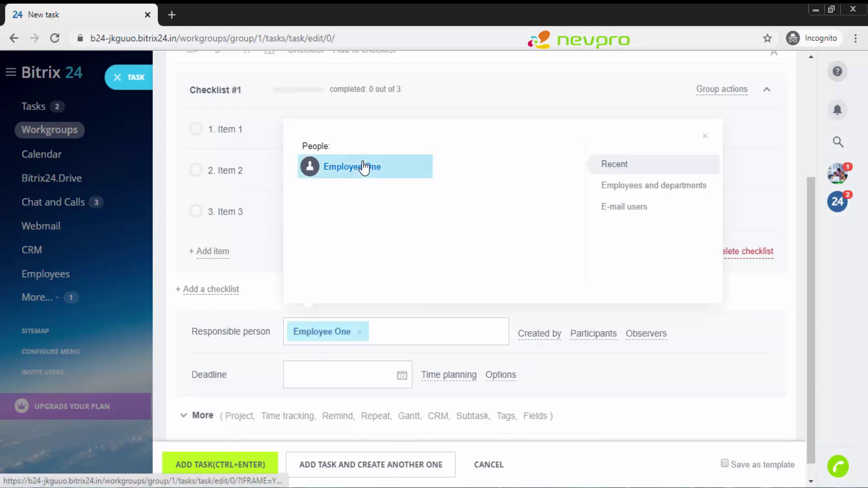
Step: Set the task deadline to 02.04.2020 at 16:00
{"action": "left_click", "coordinate": [323, 366]}
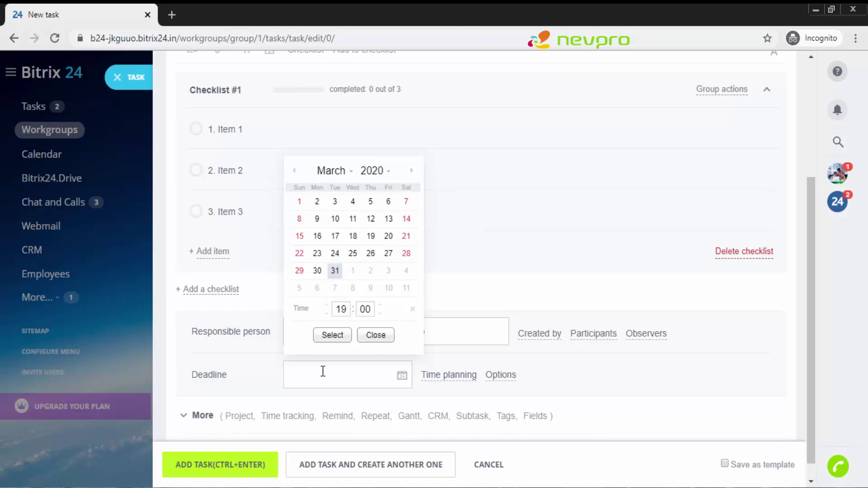
{"action": "scroll", "coordinate": [372, 273], "scroll_direction": "down", "scroll_amount": 1}
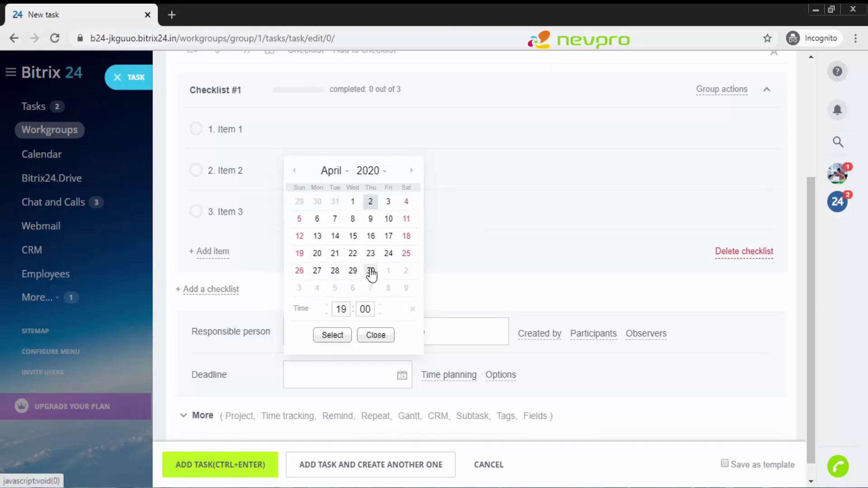
{"action": "double_click", "coordinate": [344, 312]}
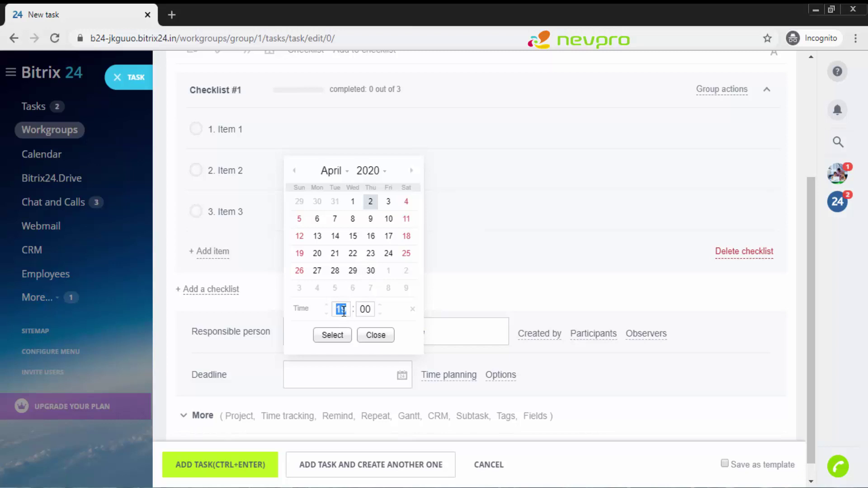
{"action": "type", "text": "07"}
{"action": "double_click", "coordinate": [343, 312]}
{"action": "type", "text": "16"}
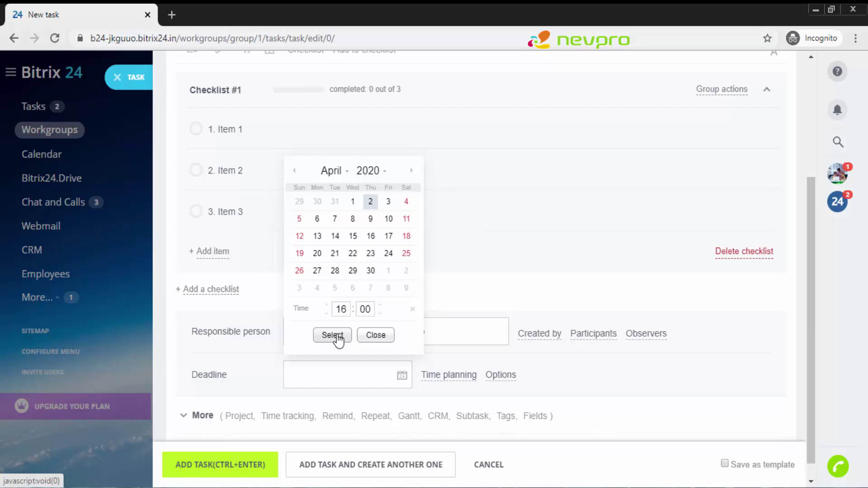
{"action": "left_click", "coordinate": [338, 339]}
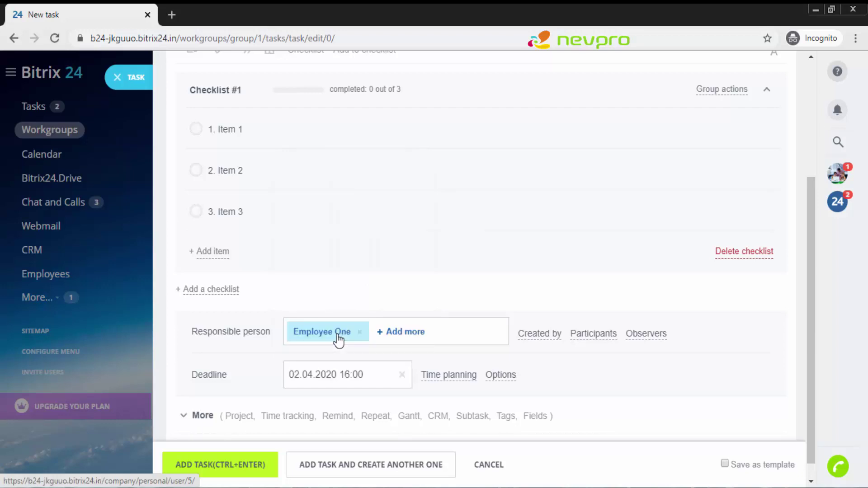
{"action": "left_click", "coordinate": [454, 375]}
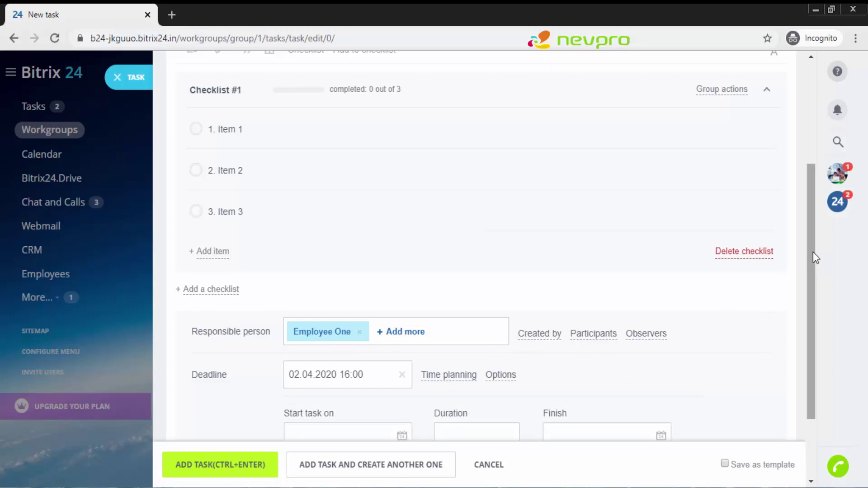
{"action": "left_click_drag", "start_coordinate": [814, 260], "coordinate": [811, 310]}
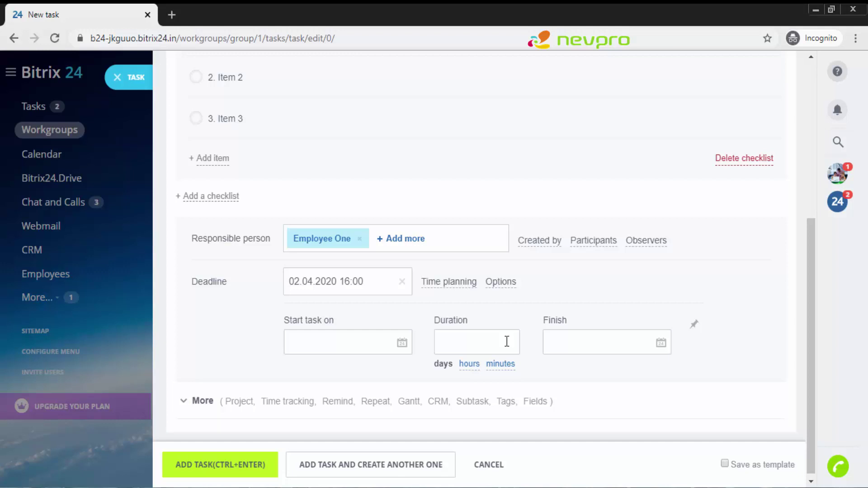
{"action": "left_click", "coordinate": [470, 365]}
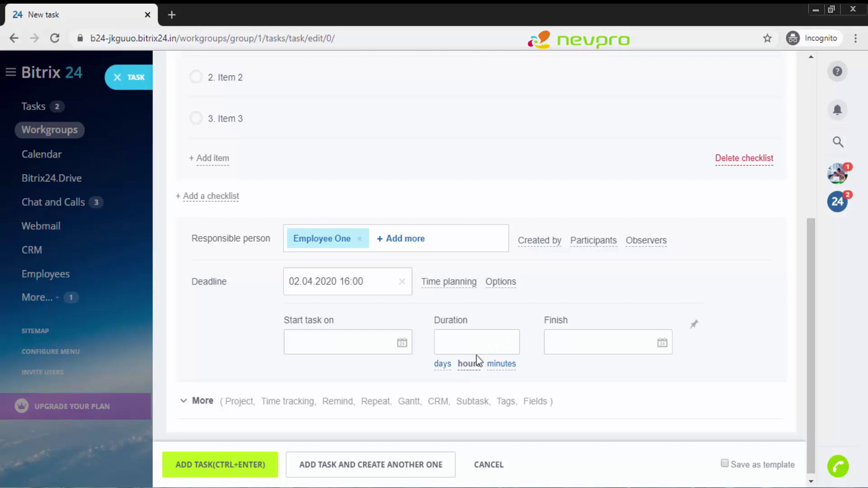
{"action": "left_click", "coordinate": [486, 341]}
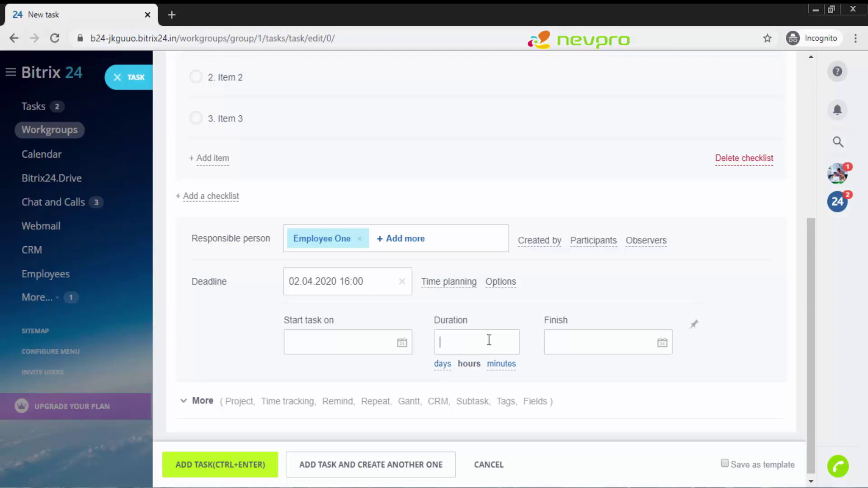
{"action": "left_click", "coordinate": [614, 349]}
{"action": "key", "text": "Escape"}
{"action": "left_click", "coordinate": [467, 283]}
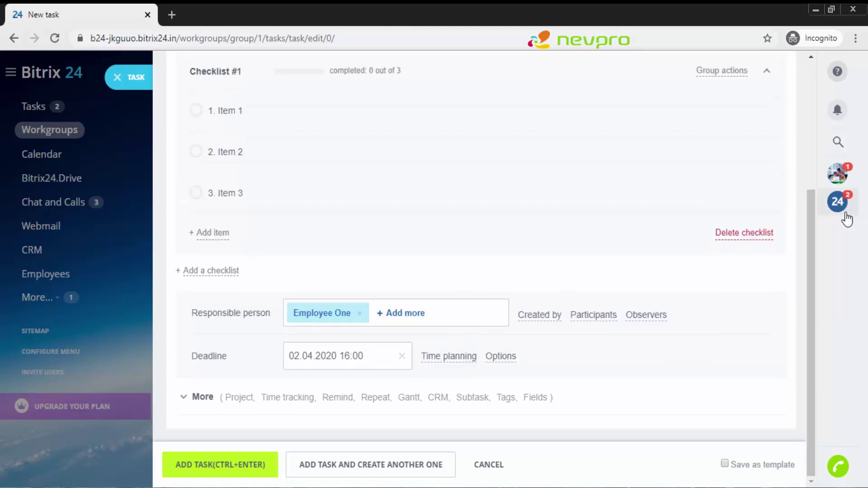
Step: Enable planned time of 4 hours for the task, leaving Repeat task turned off
{"action": "left_click", "coordinate": [200, 398]}
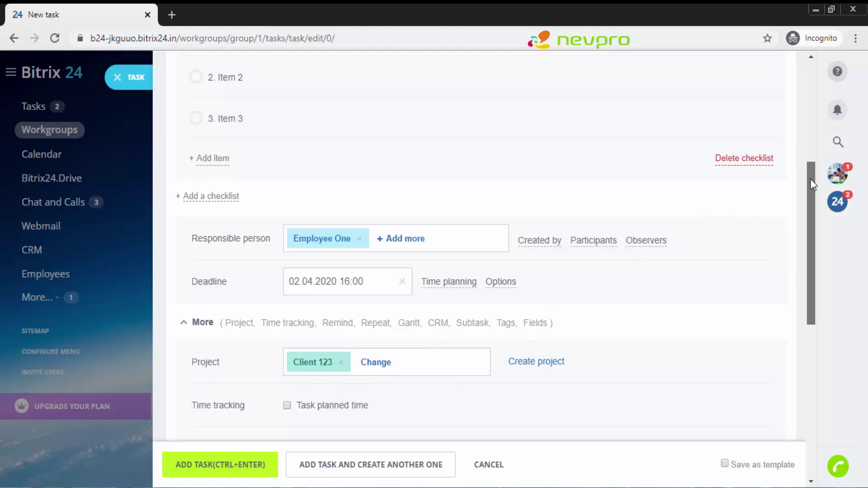
{"action": "left_click_drag", "start_coordinate": [810, 184], "coordinate": [810, 240]}
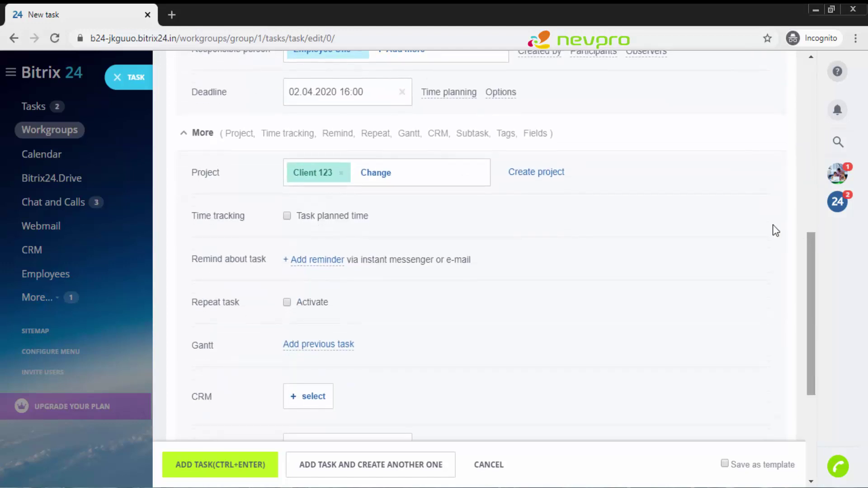
{"action": "left_click", "coordinate": [285, 215]}
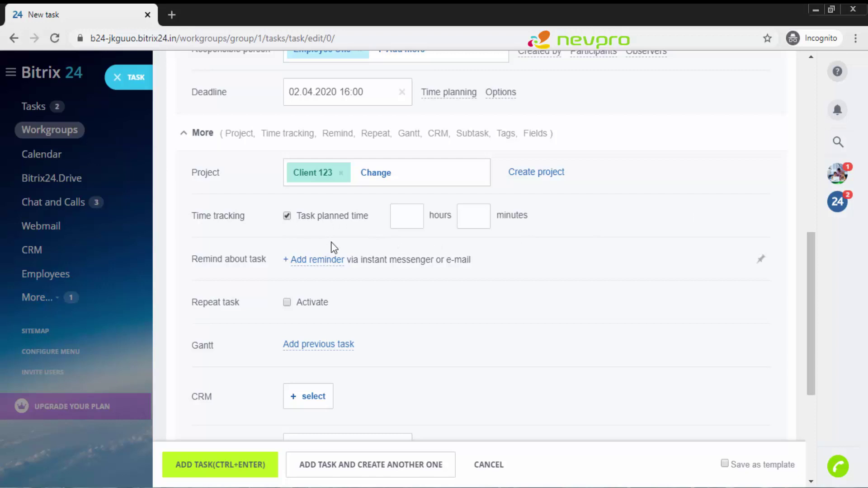
{"action": "left_click", "coordinate": [406, 214]}
{"action": "type", "text": "4"}
{"action": "left_click", "coordinate": [287, 302]}
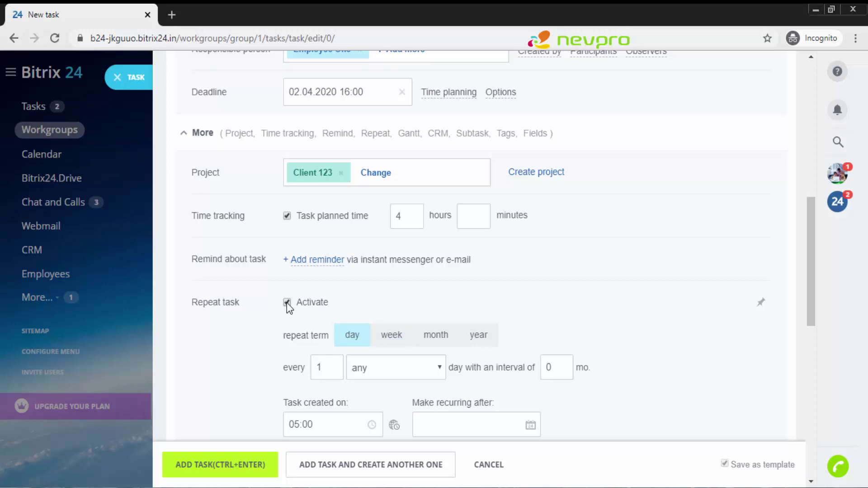
{"action": "left_click", "coordinate": [287, 303]}
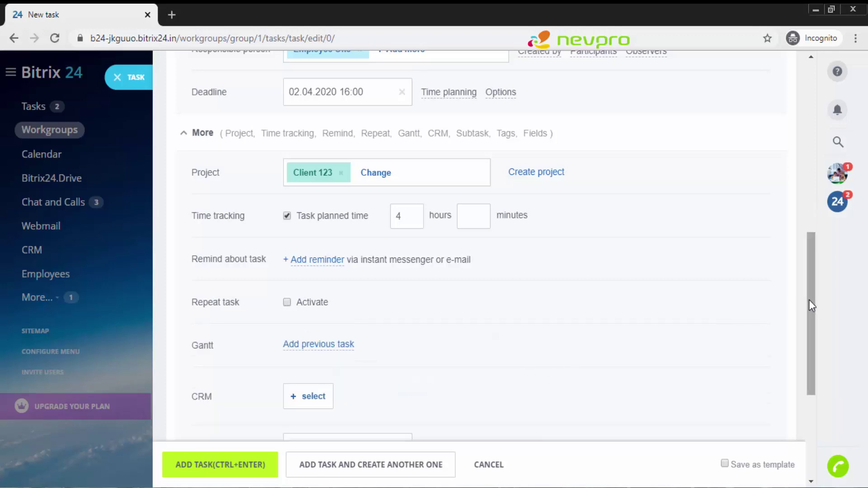
Step: Scroll down to Tags and add the tag 'presentation' to the new task
{"action": "left_click_drag", "start_coordinate": [809, 305], "coordinate": [809, 340]}
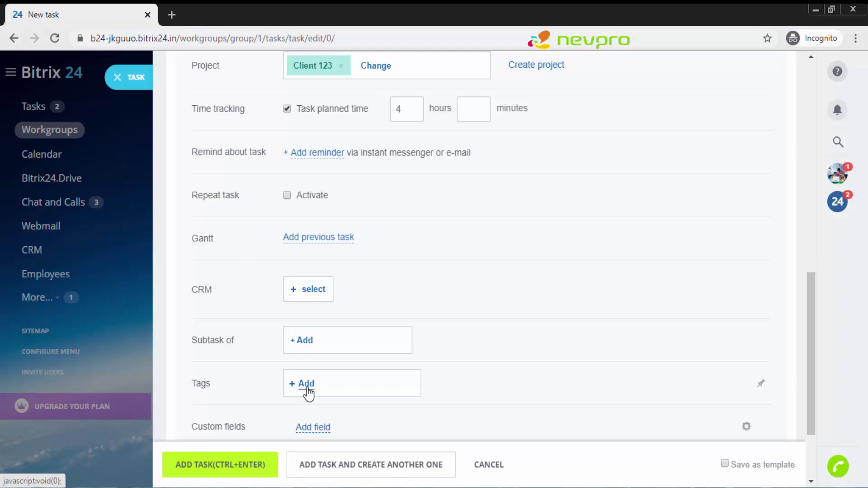
{"action": "left_click", "coordinate": [306, 383]}
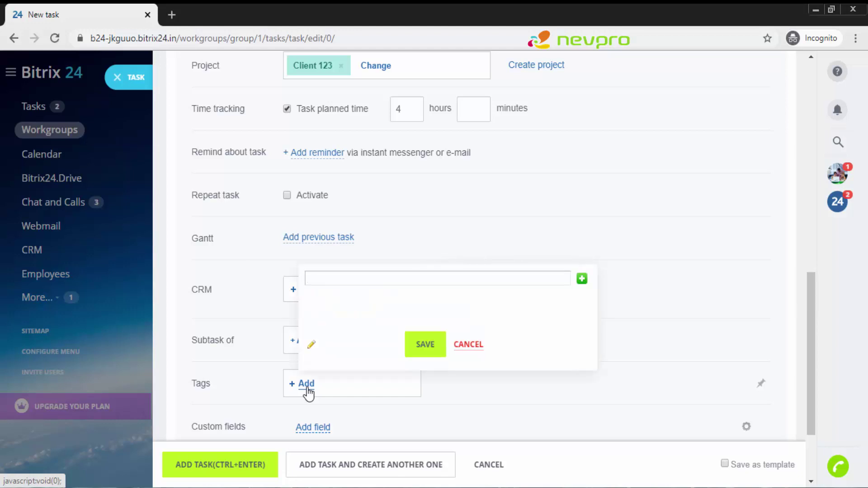
{"action": "type", "text": "presentation"}
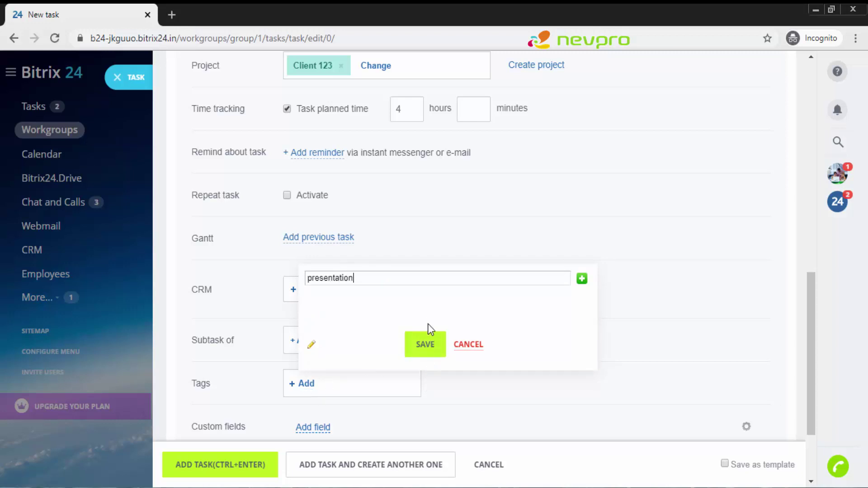
{"action": "left_click", "coordinate": [425, 346]}
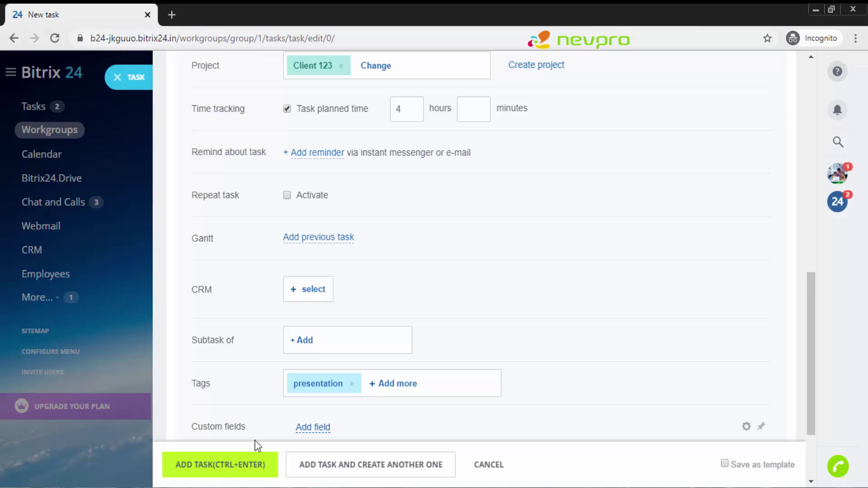
Step: Create the presentation task, then switch to the employee's browser window
{"action": "left_click", "coordinate": [240, 469]}
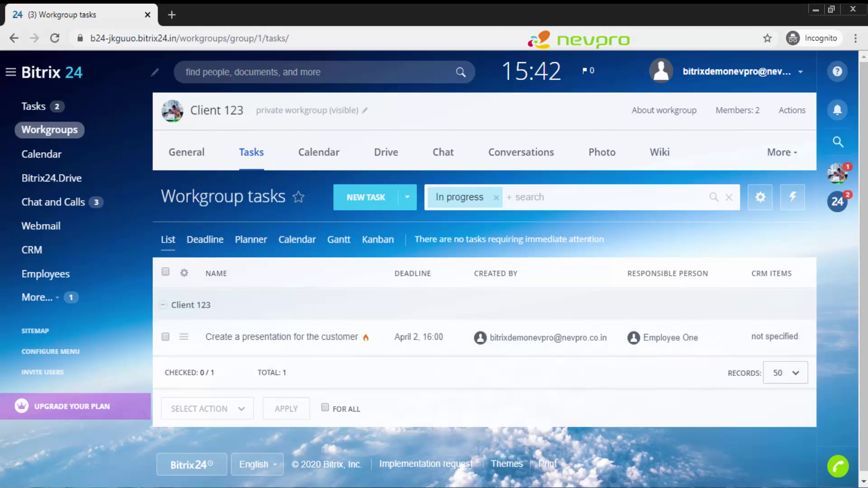
{"action": "left_click", "coordinate": [271, 429]}
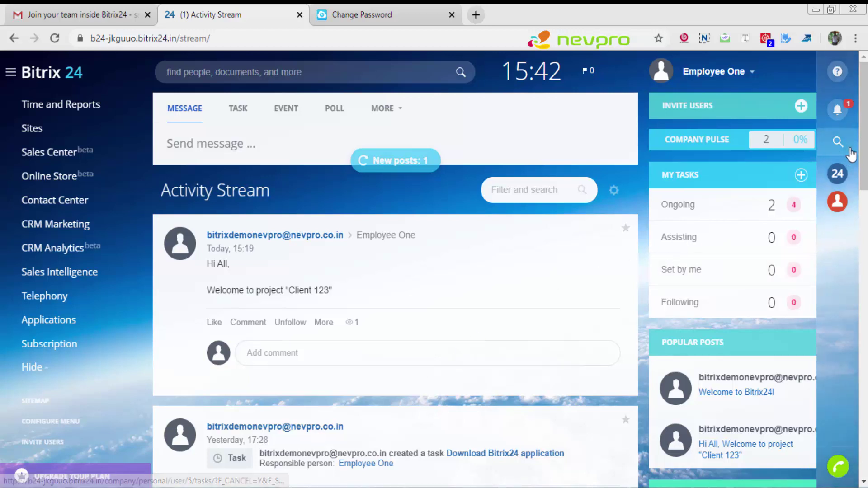
Step: Scroll the employee's Activity Stream down to the new presentation task post
{"action": "left_click_drag", "start_coordinate": [863, 158], "coordinate": [865, 210]}
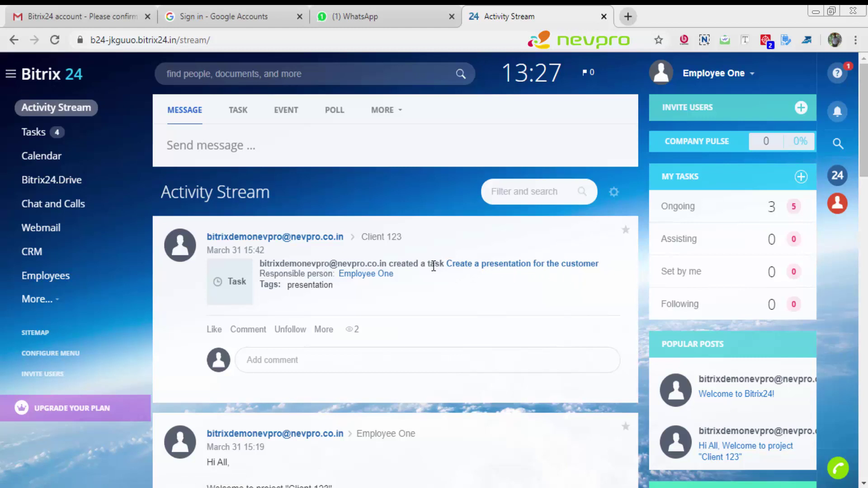
Step: Open the presentation task, tick checklist Items 1, 2 and 3, and start its time tracker
{"action": "left_click", "coordinate": [470, 267]}
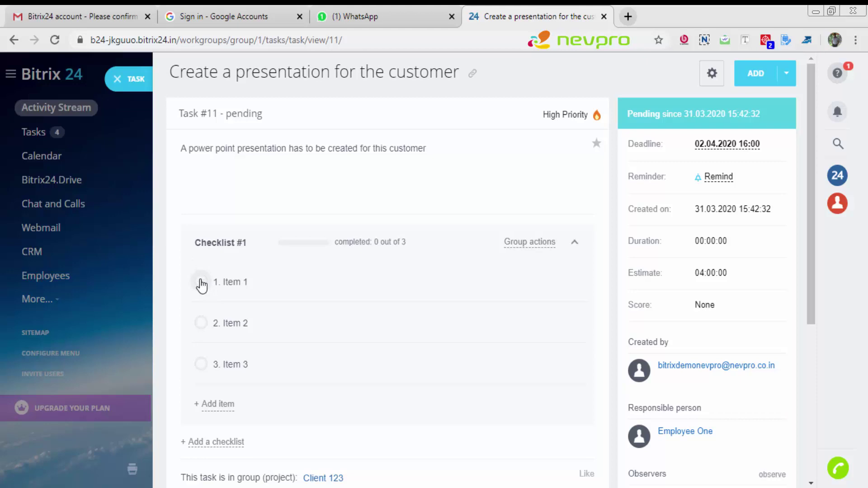
{"action": "left_click", "coordinate": [201, 283]}
{"action": "left_click", "coordinate": [201, 324]}
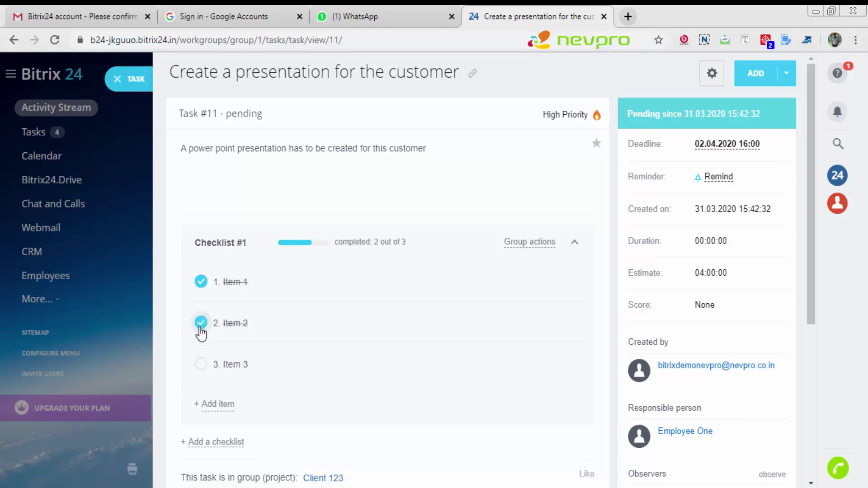
{"action": "left_click", "coordinate": [201, 364]}
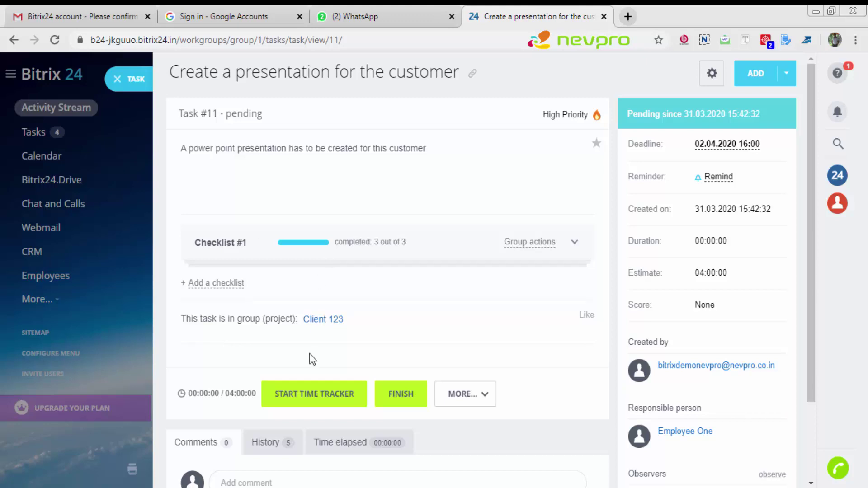
{"action": "left_click", "coordinate": [303, 396]}
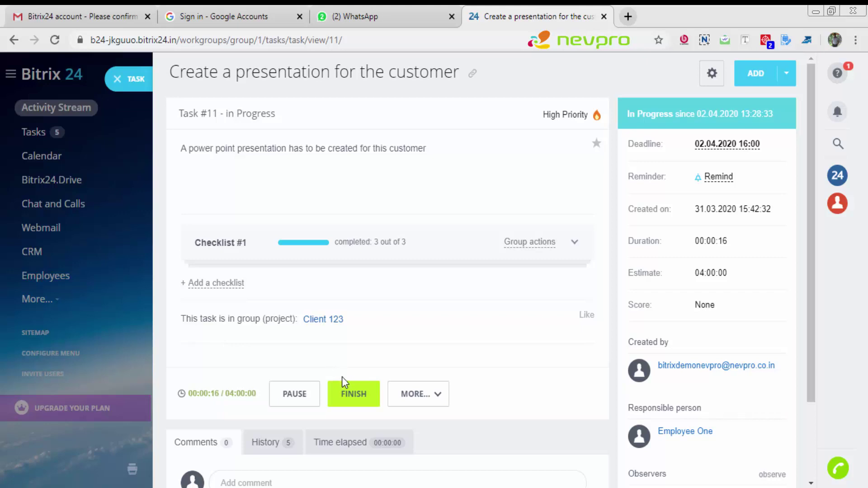
Step: Finish task #11 and post the comment 'Worked on the task' on it
{"action": "left_click", "coordinate": [352, 393]}
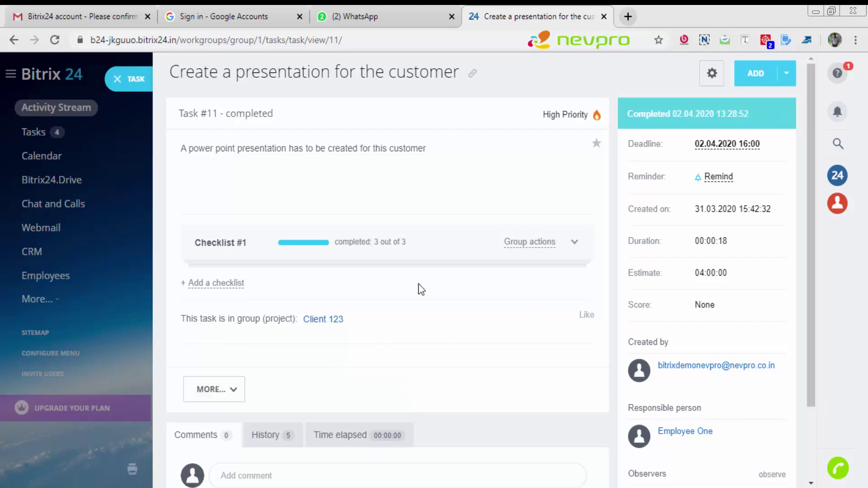
{"action": "scroll", "coordinate": [583, 264], "scroll_direction": "down", "scroll_amount": 2}
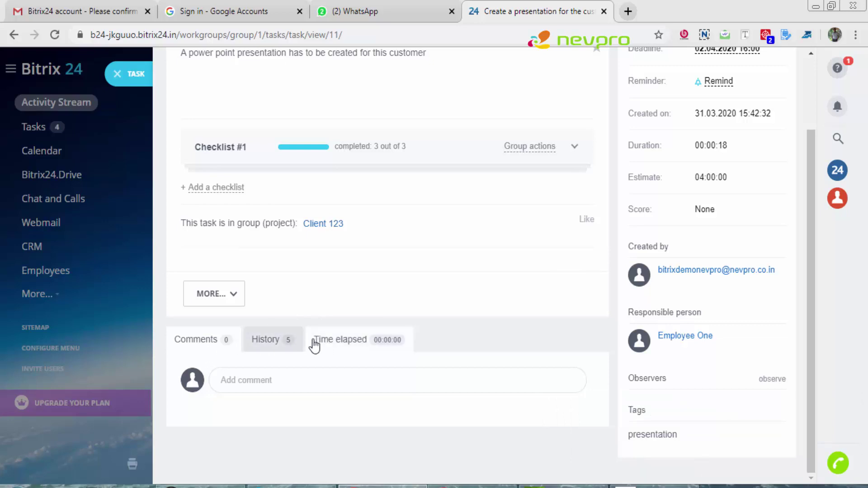
{"action": "left_click", "coordinate": [246, 383]}
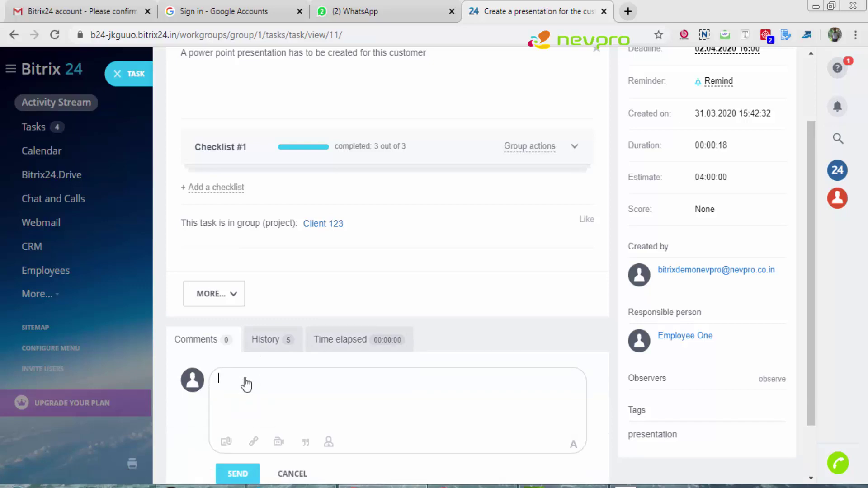
{"action": "type", "text": "Worked on the task"}
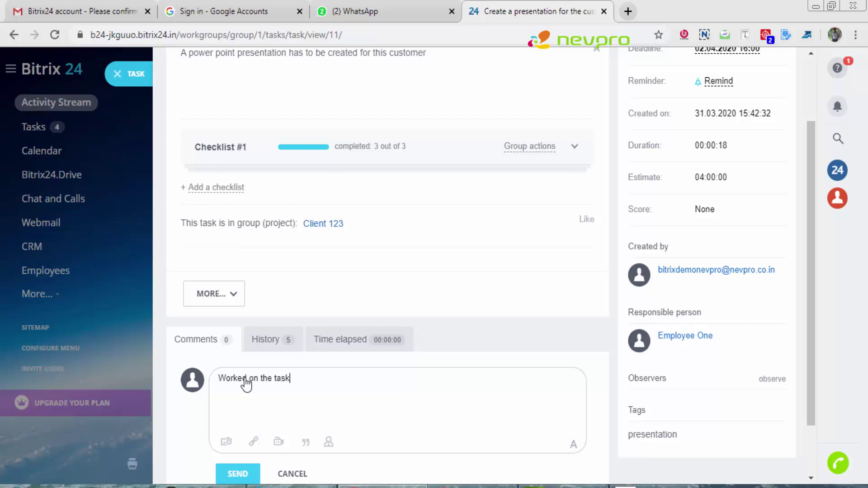
{"action": "left_click", "coordinate": [235, 476]}
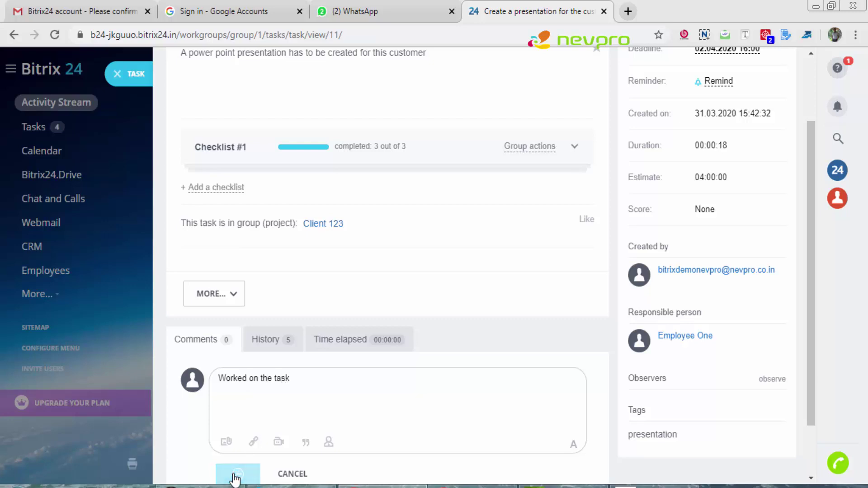
Step: Scroll through the entries on the task's History tab
{"action": "left_click", "coordinate": [279, 348]}
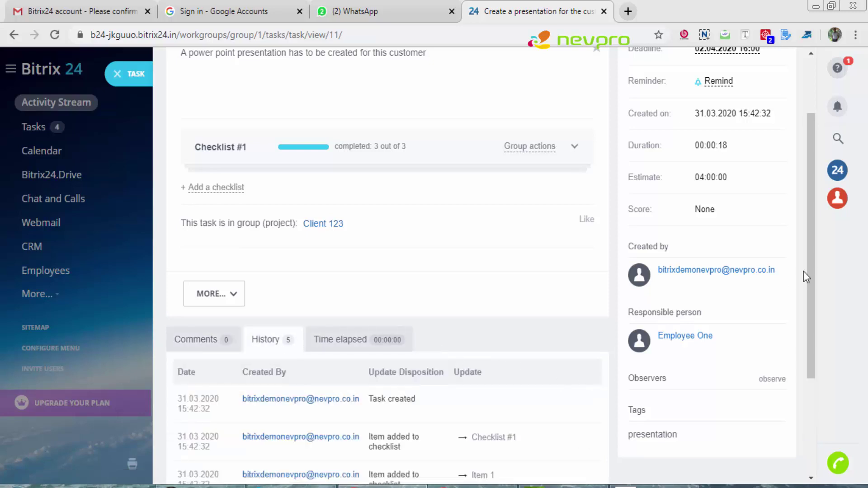
{"action": "left_click_drag", "start_coordinate": [806, 273], "coordinate": [816, 369]}
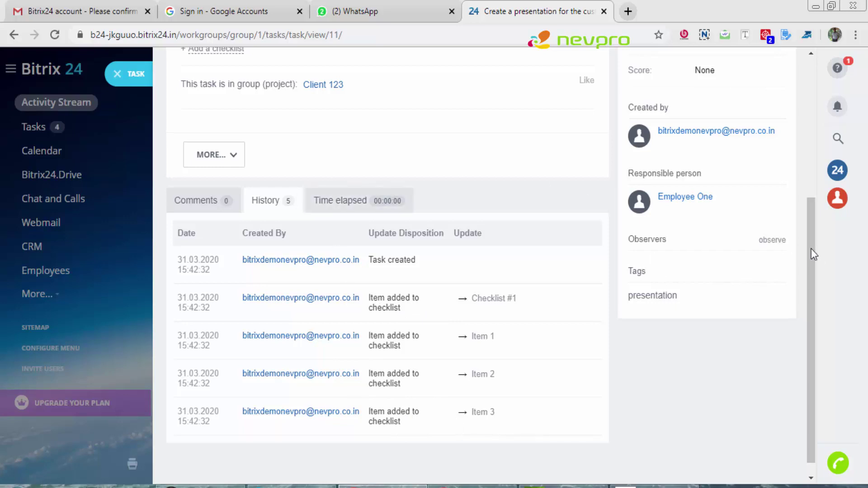
{"action": "left_click_drag", "start_coordinate": [812, 244], "coordinate": [812, 104]}
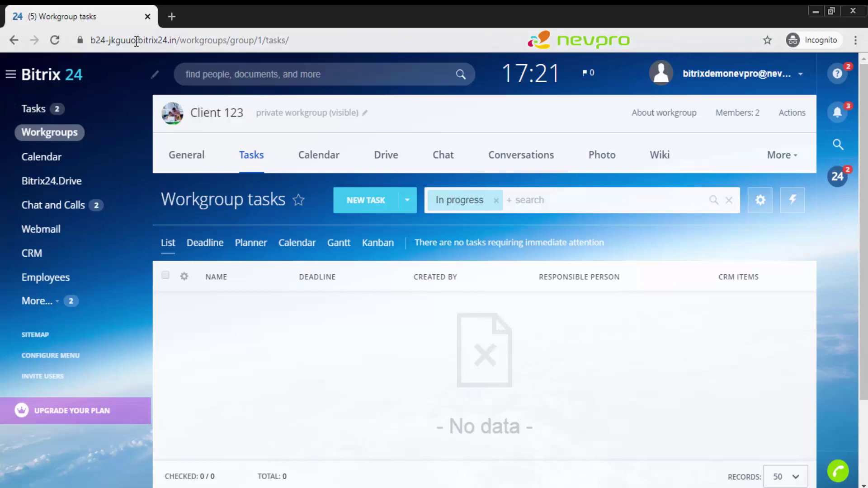
Step: Check the current subdomain in the address bar, then go to Settings under the More... menu
{"action": "left_click_drag", "start_coordinate": [136, 41], "coordinate": [80, 29]}
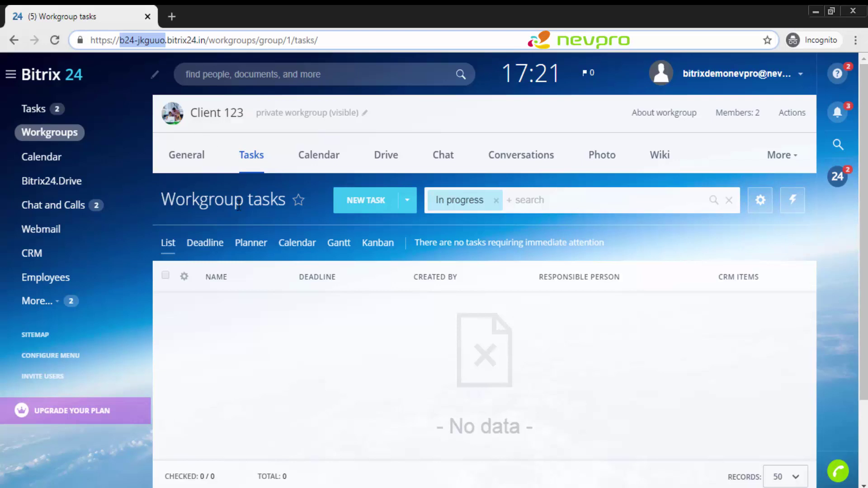
{"action": "left_click", "coordinate": [239, 205]}
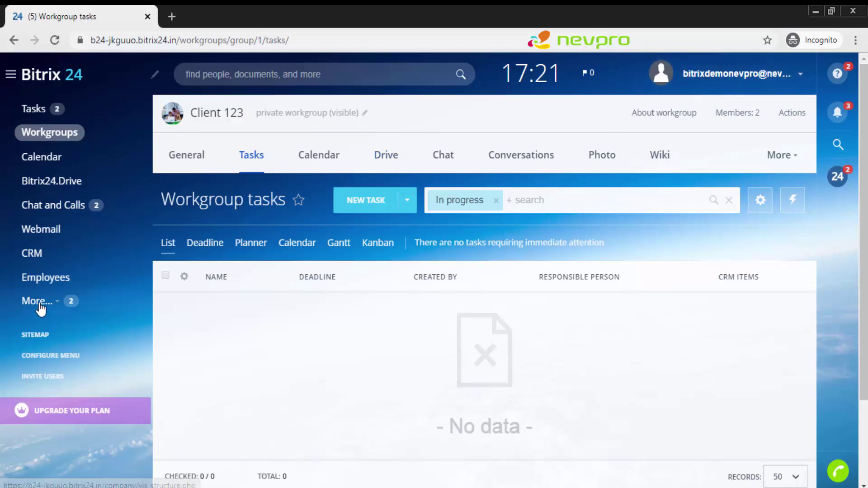
{"action": "left_click", "coordinate": [40, 302]}
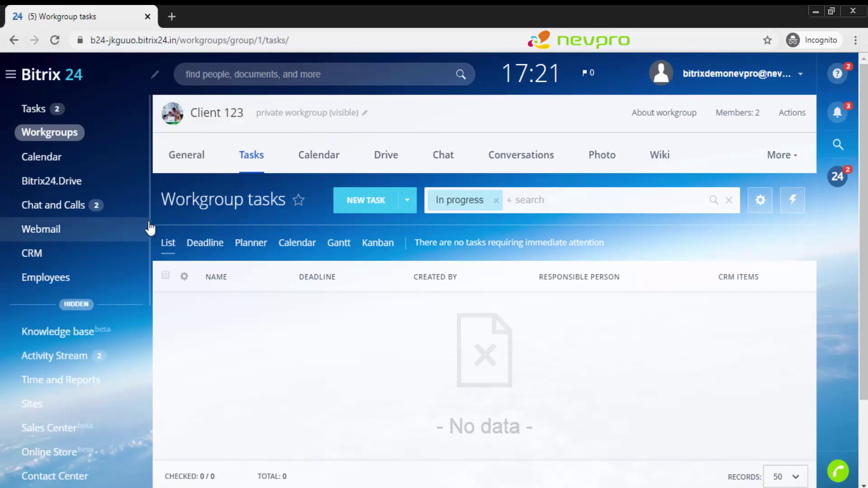
{"action": "left_click_drag", "start_coordinate": [150, 241], "coordinate": [154, 363]}
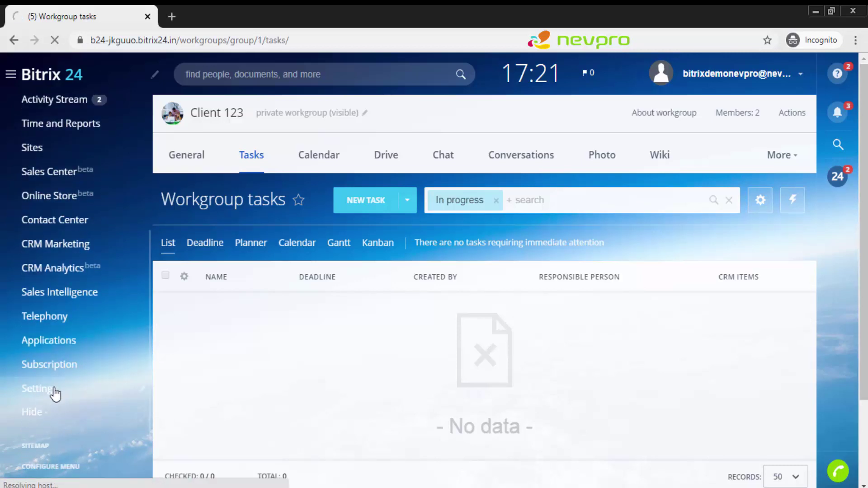
{"action": "left_click", "coordinate": [55, 392]}
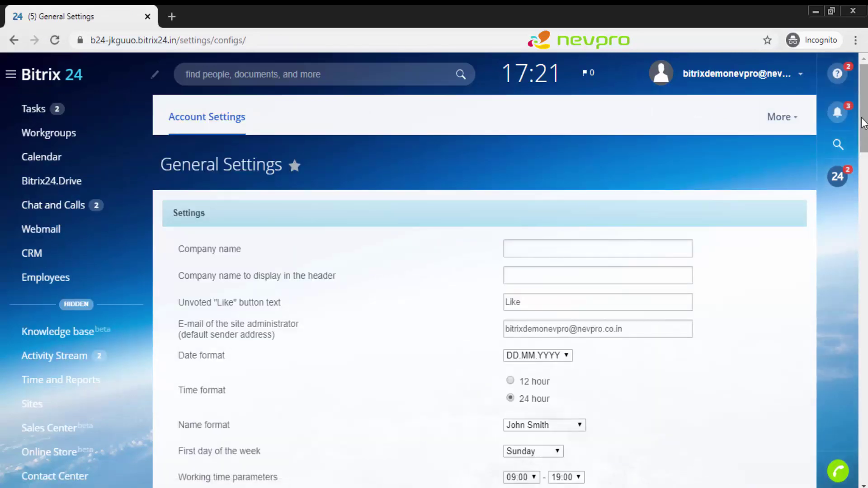
Step: Change the company name to 'Nevprotesting' and the portal address to 'testing123', then save
{"action": "left_click_drag", "start_coordinate": [859, 124], "coordinate": [865, 469]}
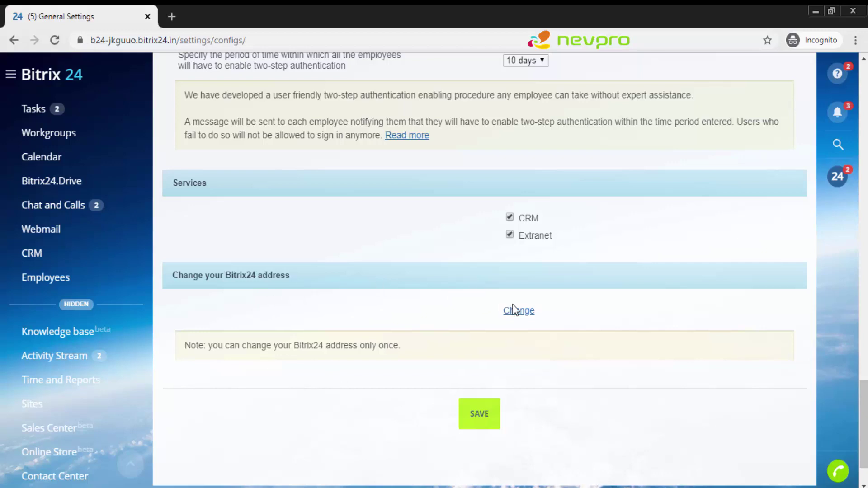
{"action": "left_click", "coordinate": [515, 317]}
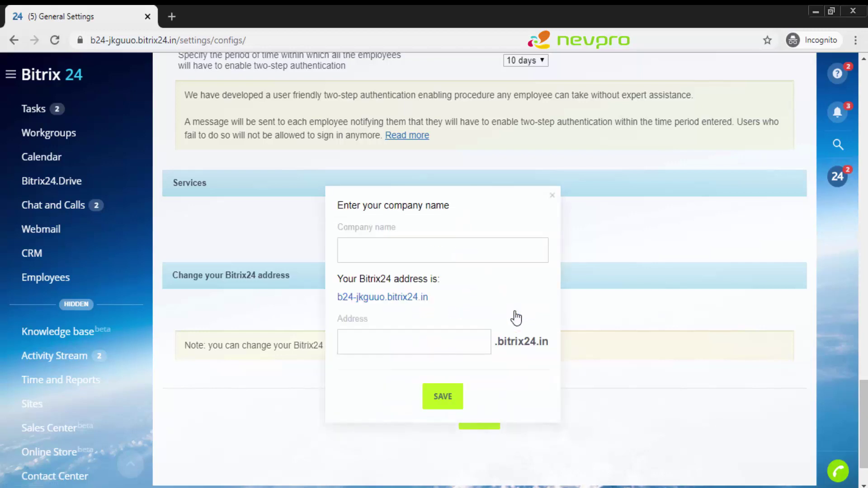
{"action": "left_click", "coordinate": [426, 256]}
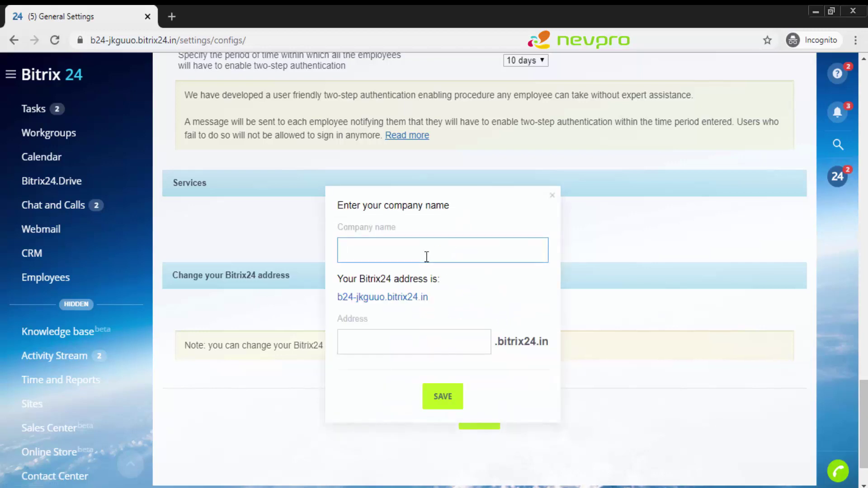
{"action": "type", "text": "Nevprotesting"}
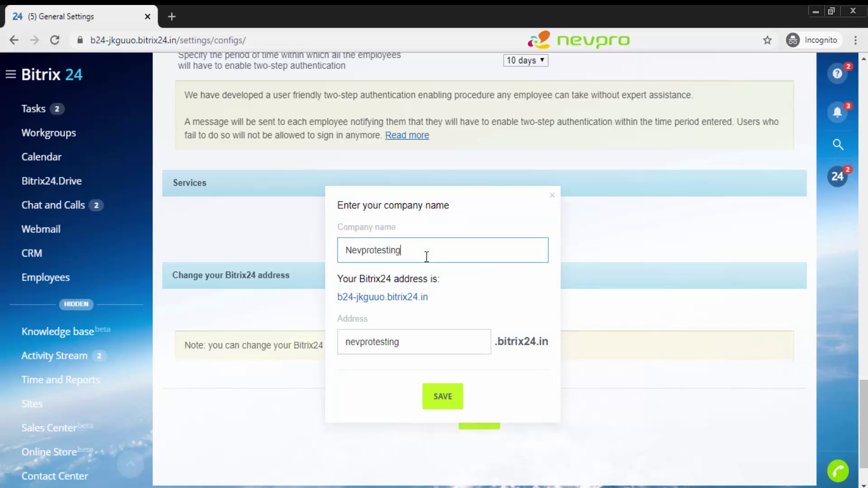
{"action": "left_click", "coordinate": [409, 316]}
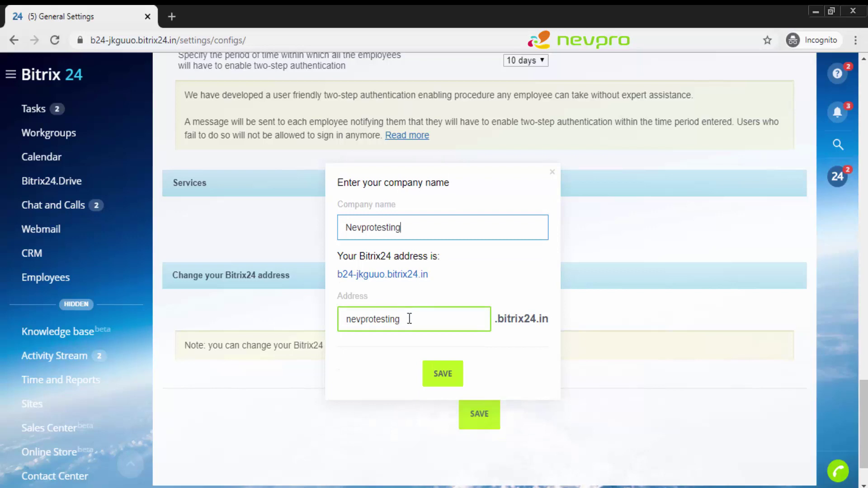
{"action": "left_click_drag", "start_coordinate": [408, 318], "coordinate": [348, 313]}
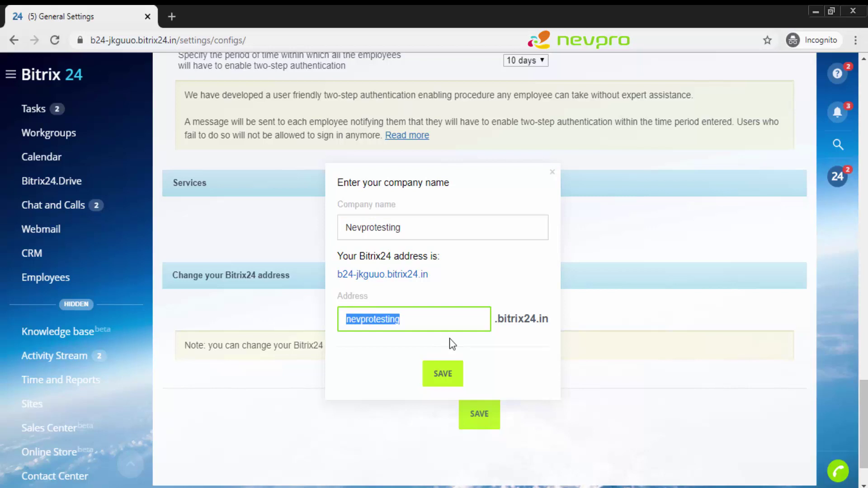
{"action": "type", "text": "testing12"}
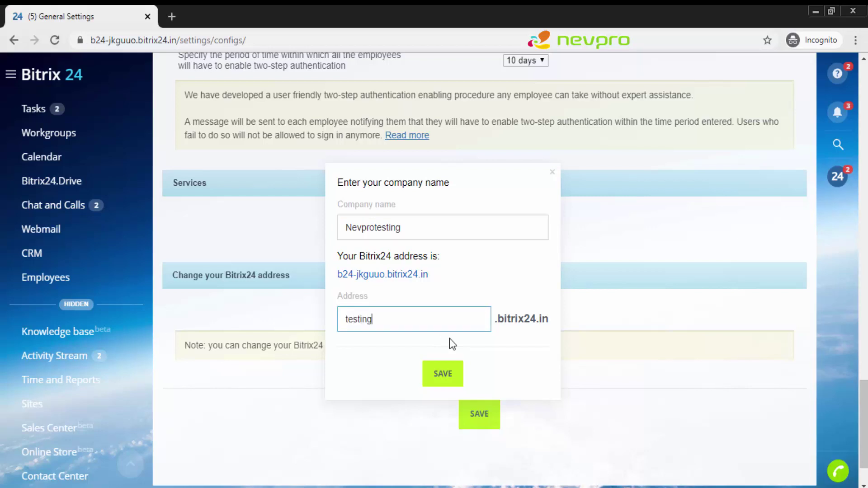
{"action": "type", "text": "3"}
{"action": "left_click", "coordinate": [443, 374]}
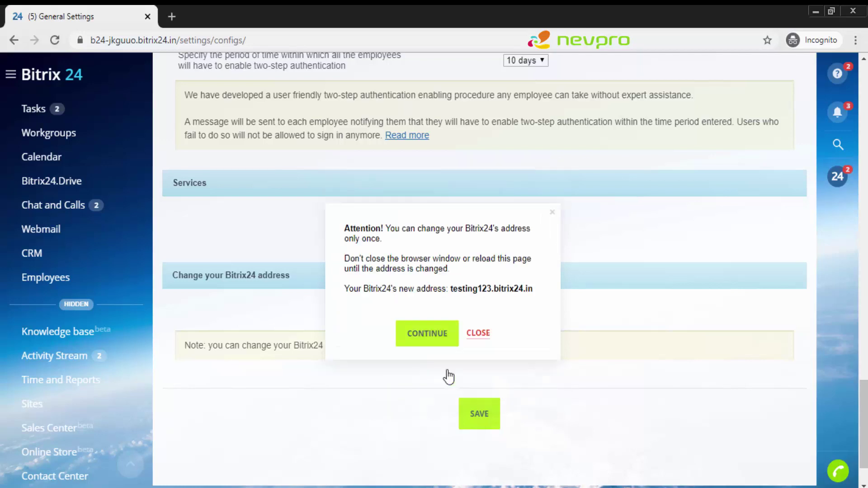
Step: Accept the one-time address change warning with CONTINUE
{"action": "left_click", "coordinate": [431, 332]}
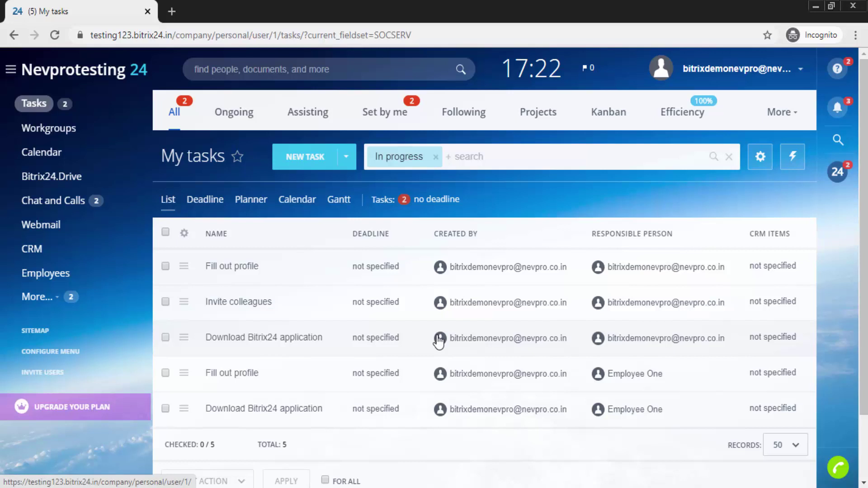
Step: Bring the employee's Chrome window forward and place the cursor in the header search box
{"action": "mouse_move", "coordinate": [360, 487]}
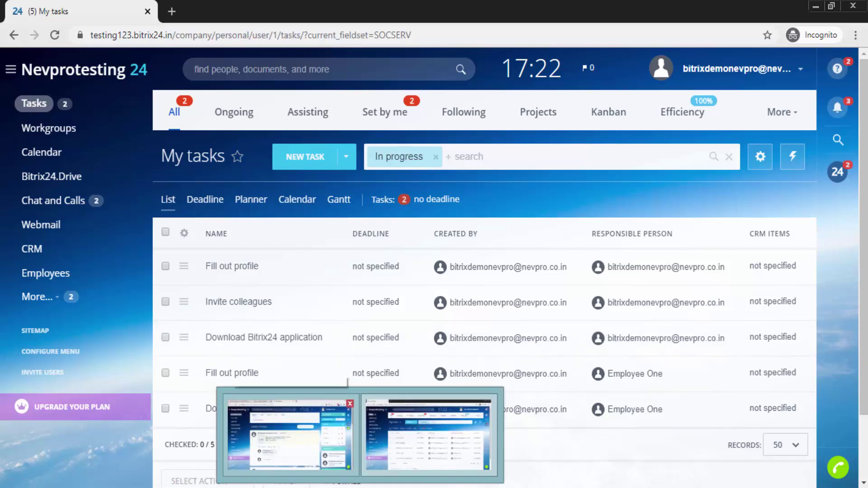
{"action": "left_click", "coordinate": [289, 434]}
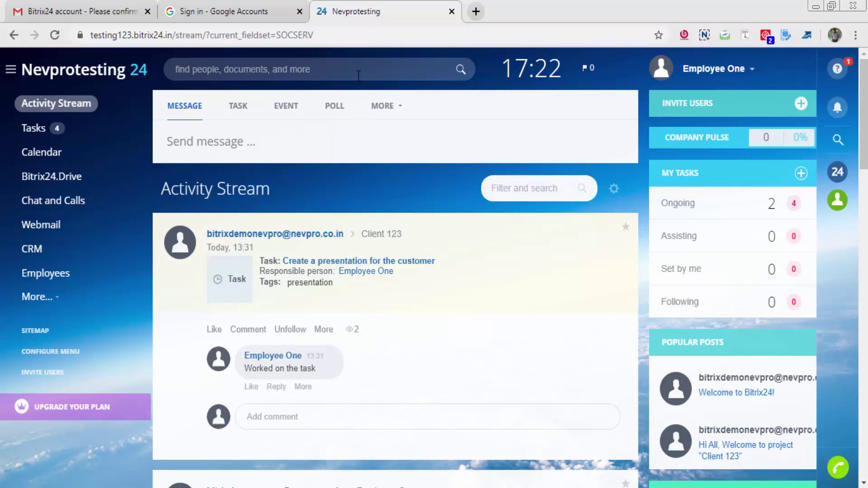
{"action": "left_click", "coordinate": [358, 75]}
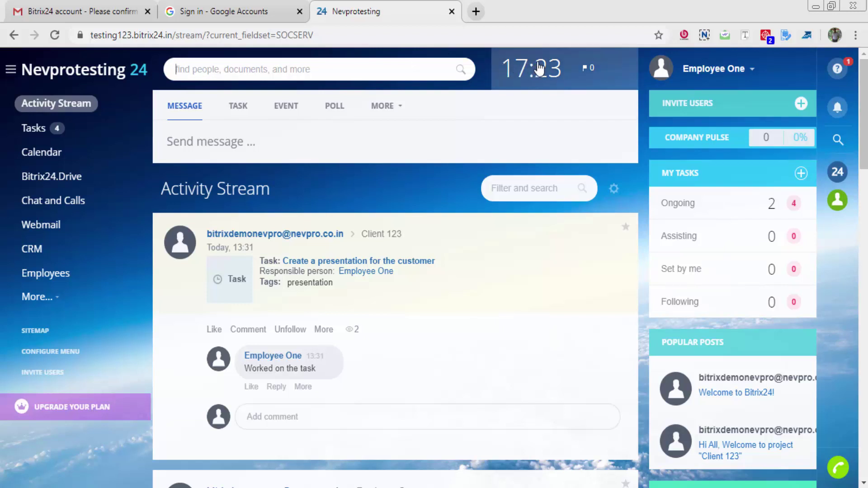
{"action": "left_click", "coordinate": [539, 70]}
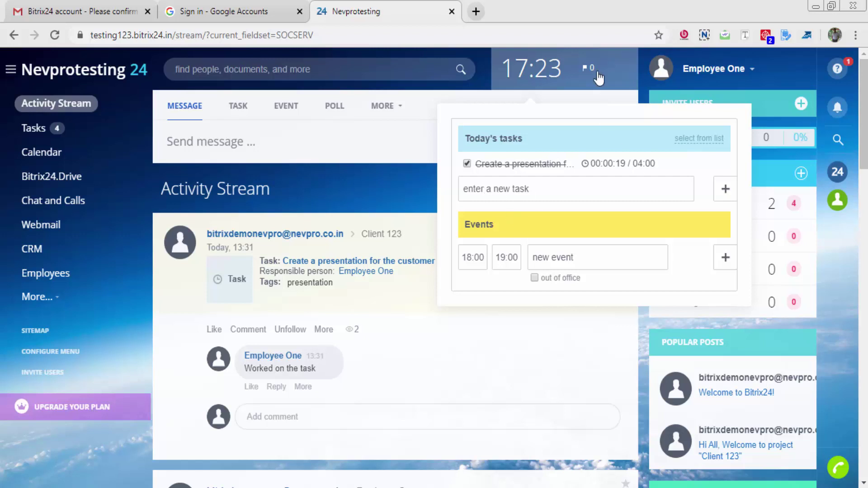
{"action": "left_click", "coordinate": [594, 73]}
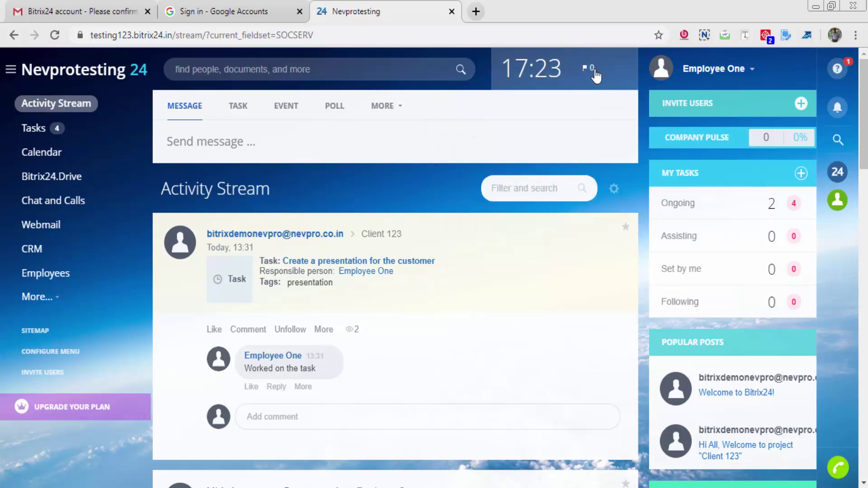